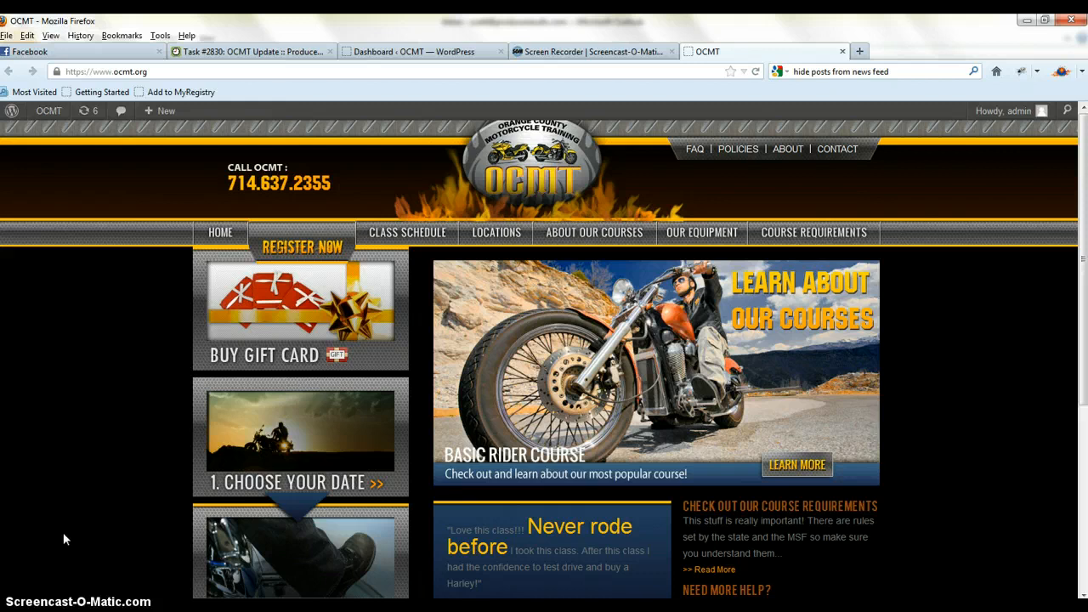
Step: View the OCMT class schedule of upcoming Fullerton range courses
left_click(389, 232)
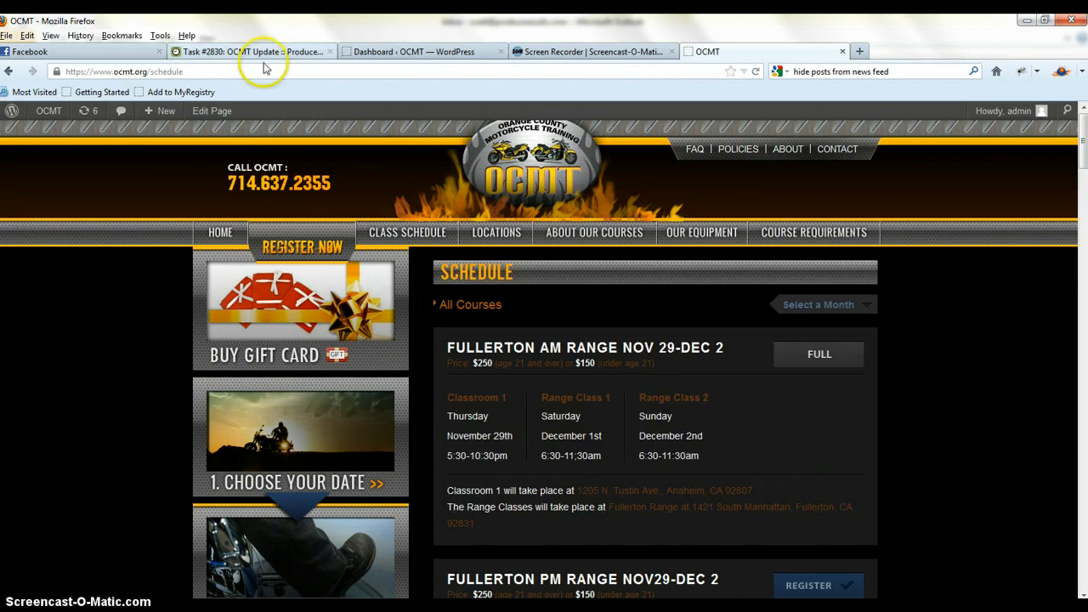
Step: Load mamarazziacademy.org in a spare tab, view its Class Schedule, then return to the OCMT tab
left_click(61, 53)
left_click(128, 71)
type("mamarazziacademy.org/")
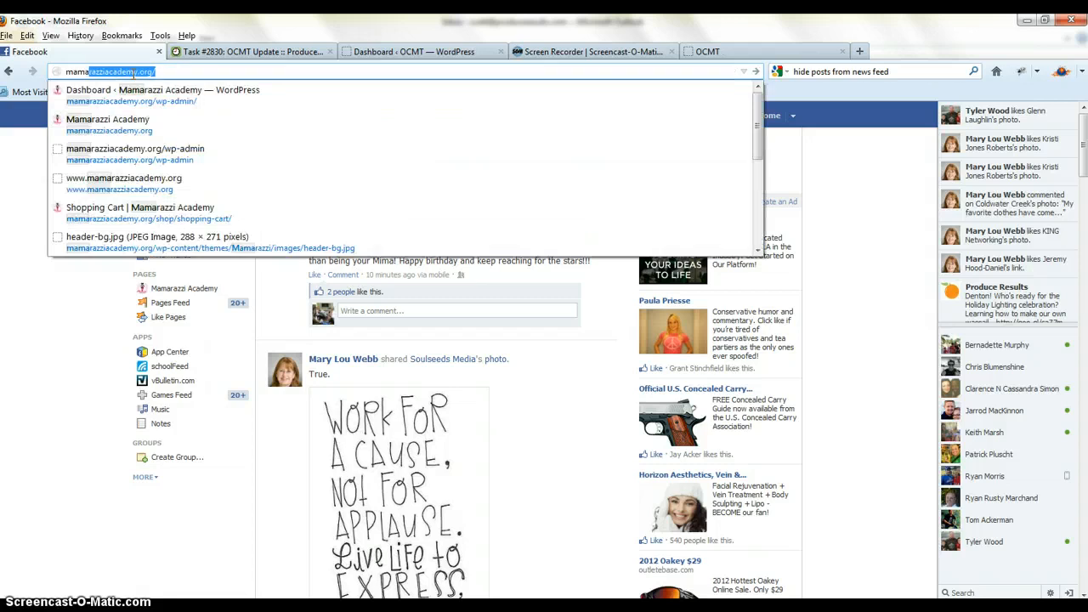
key("Return")
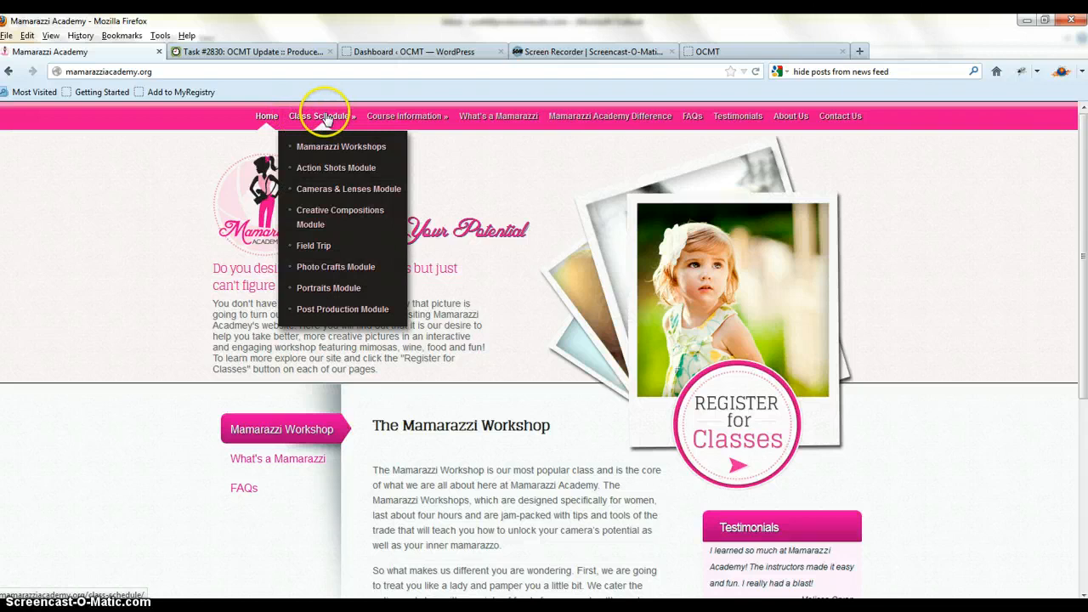
left_click(325, 117)
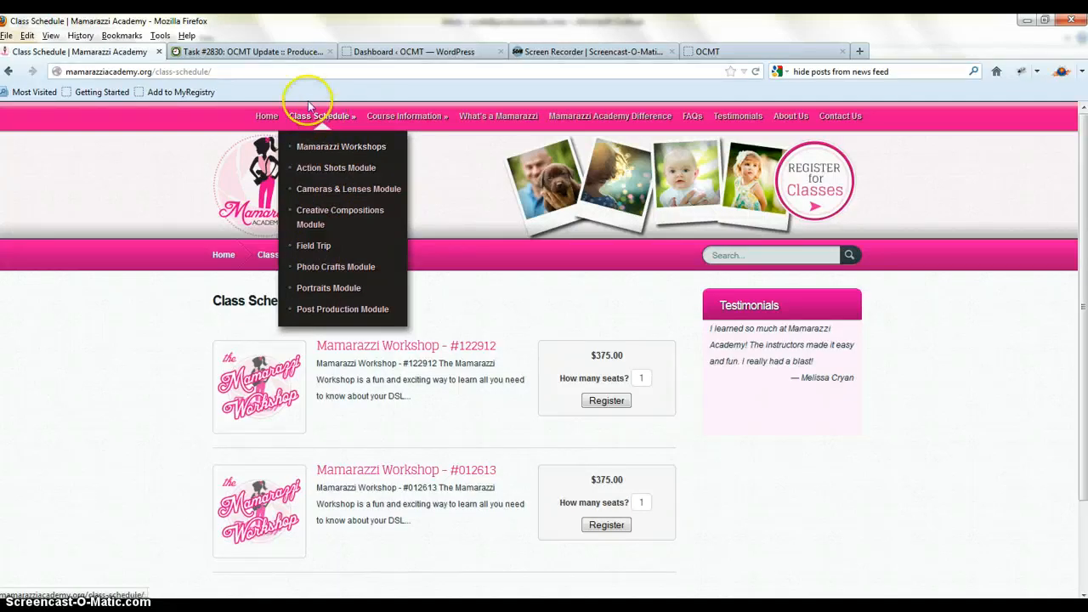
scroll(419, 332, "down", 3)
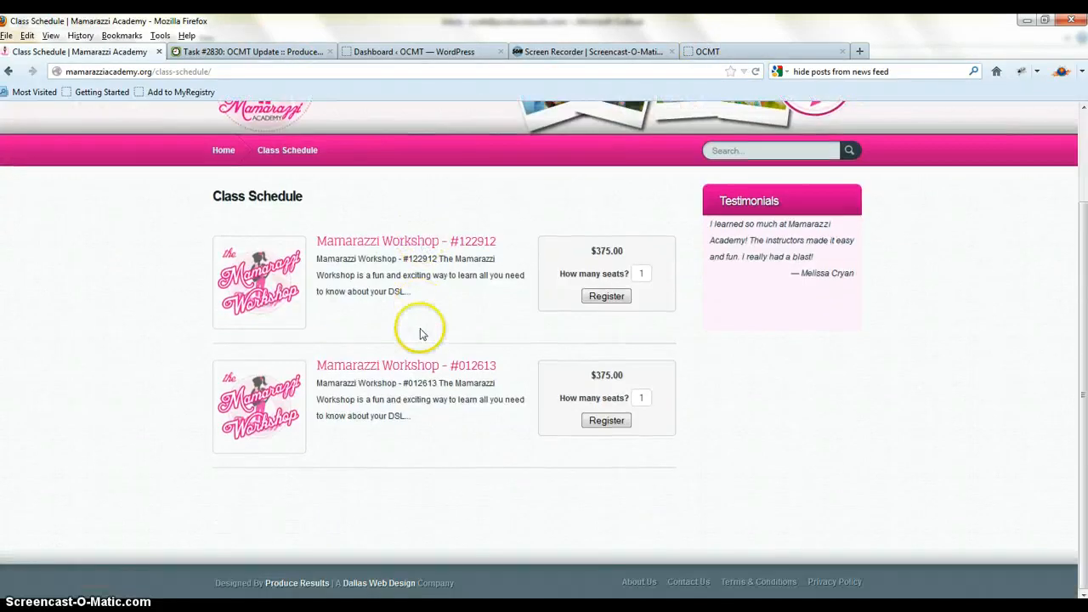
scroll(418, 356, "up", 2)
scroll(418, 355, "up", 2)
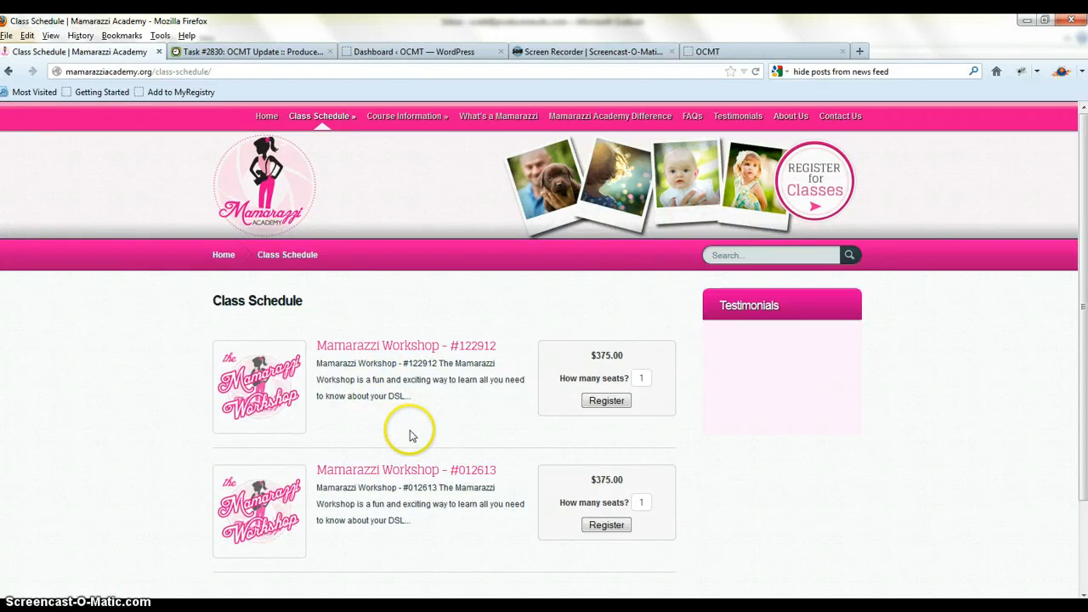
left_click(707, 51)
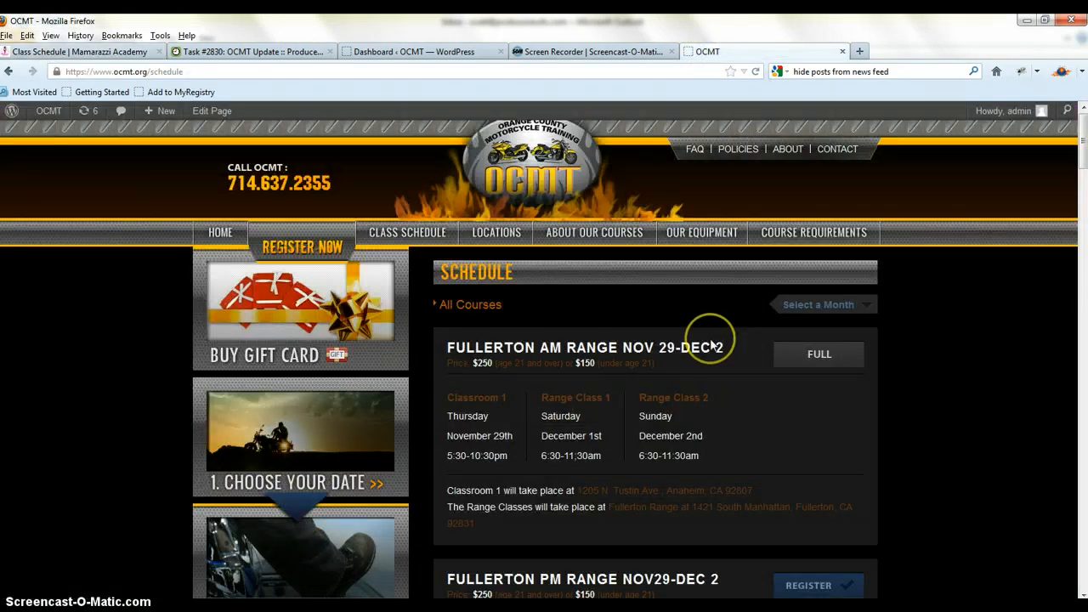
scroll(714, 342, "down", 2)
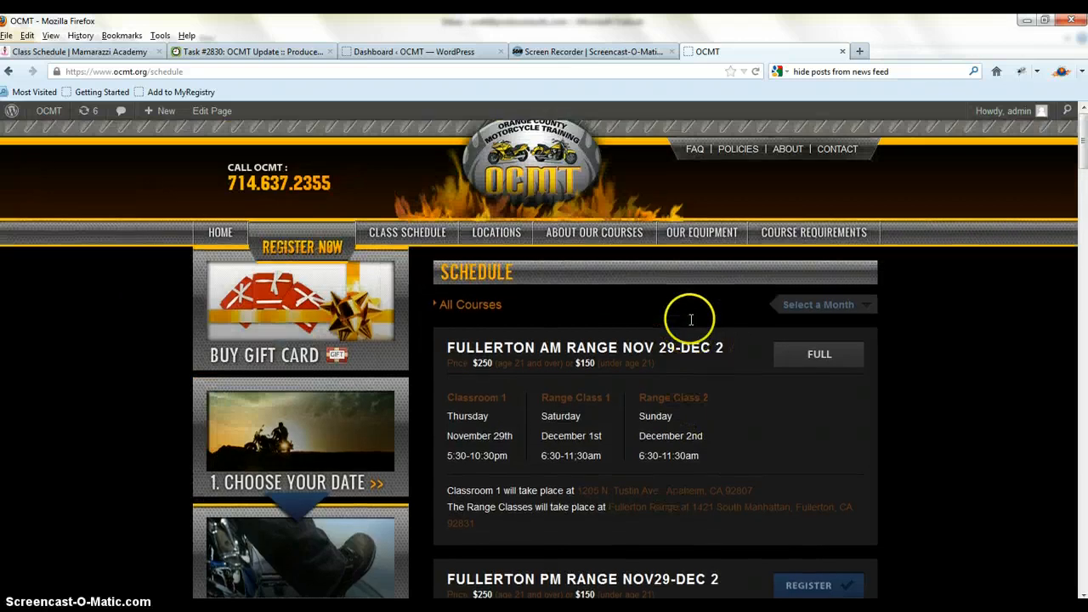
scroll(696, 327, "up", 2)
left_click(862, 304)
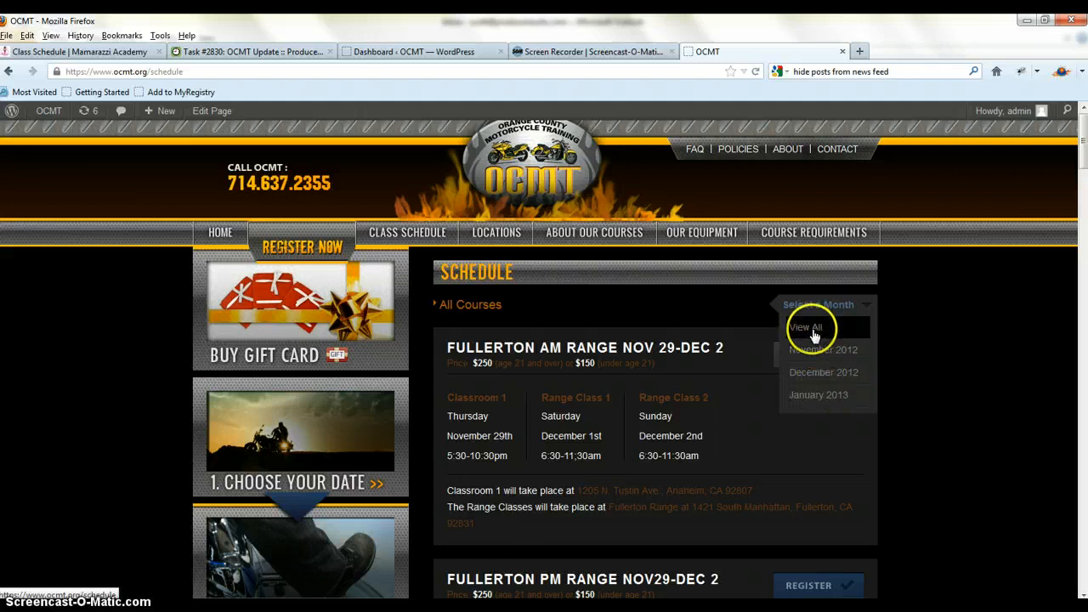
left_click(869, 306)
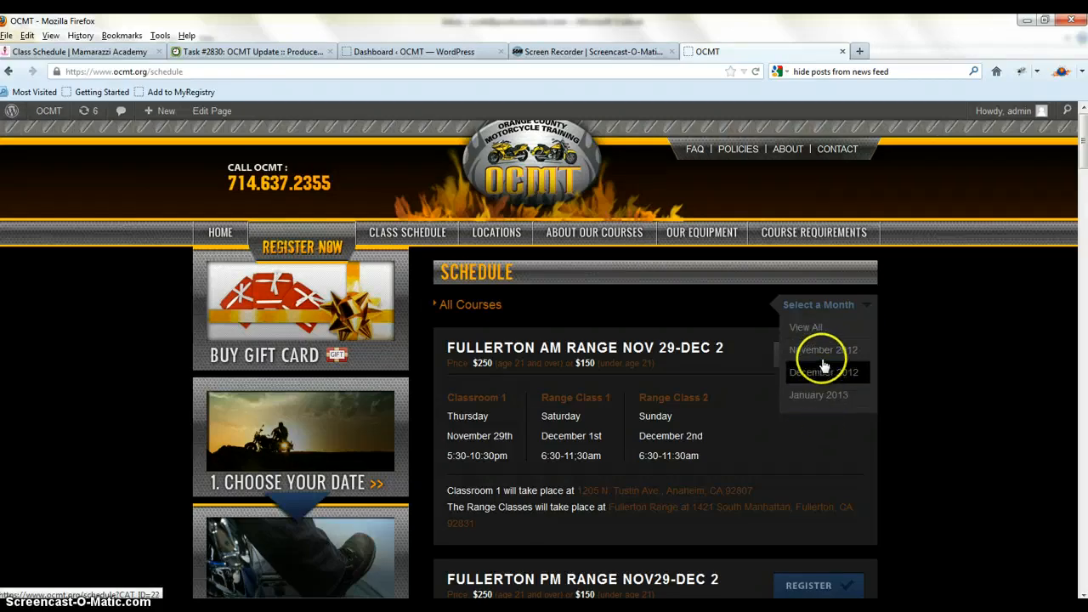
Step: View Posts > Categories in the OCMT dashboard, comparing with the live schedule tab
left_click(442, 51)
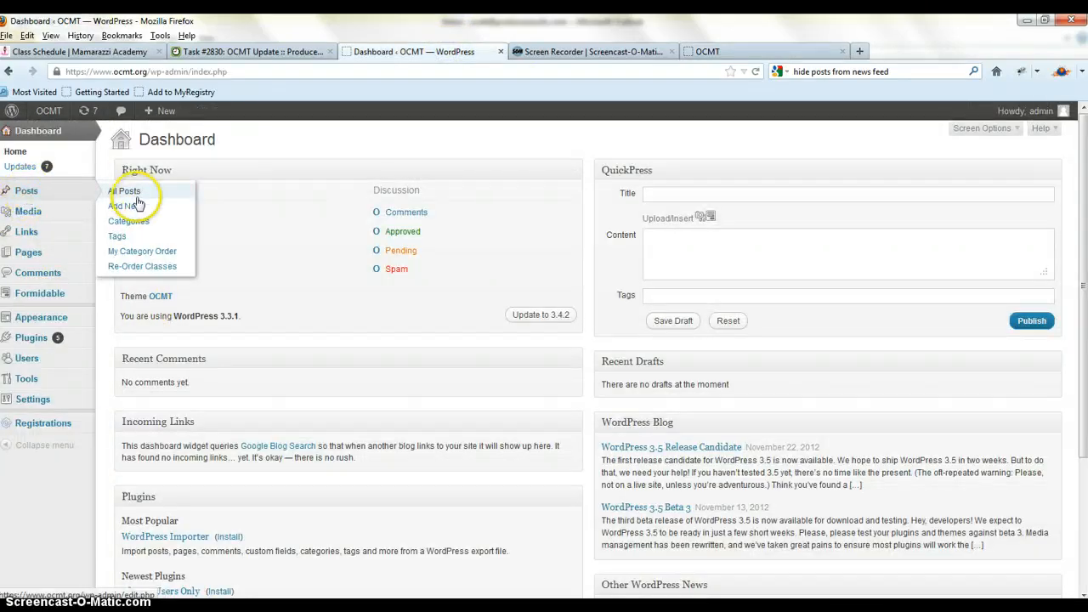
left_click(122, 188)
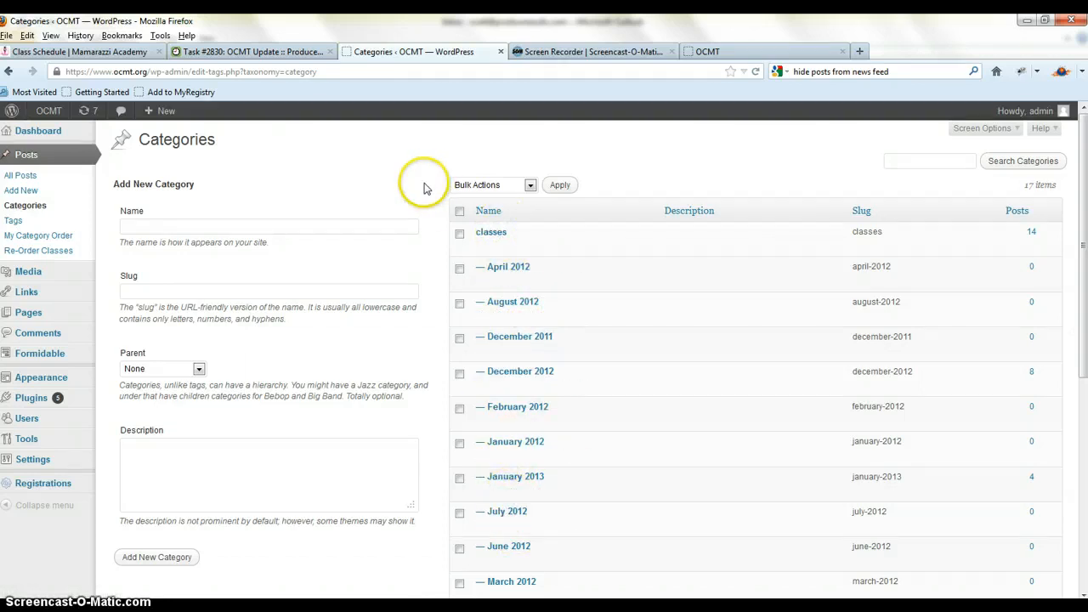
left_click(707, 51)
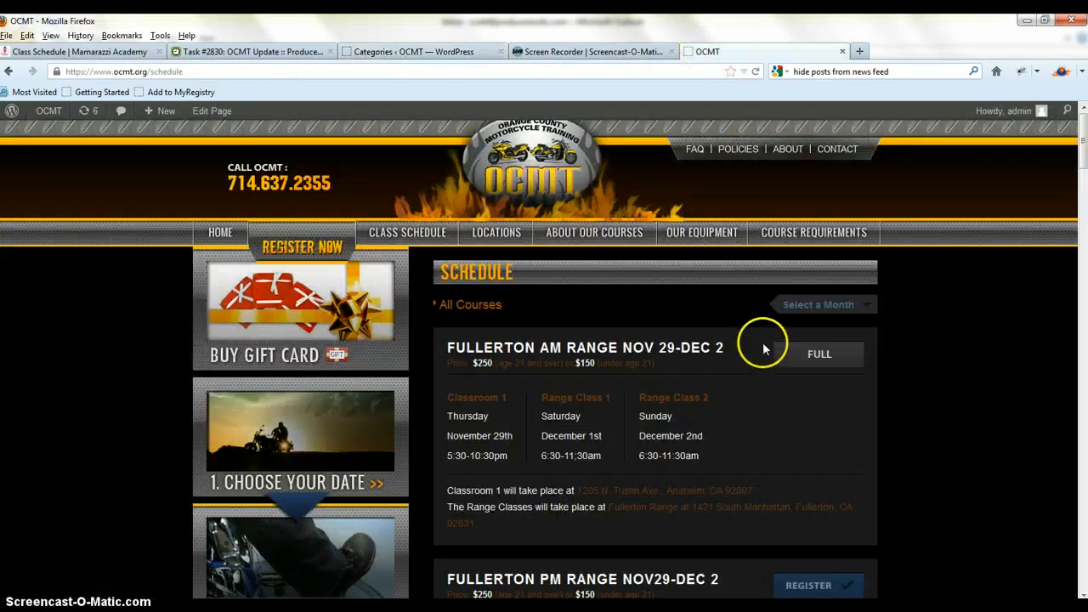
scroll(764, 349, "down", 1)
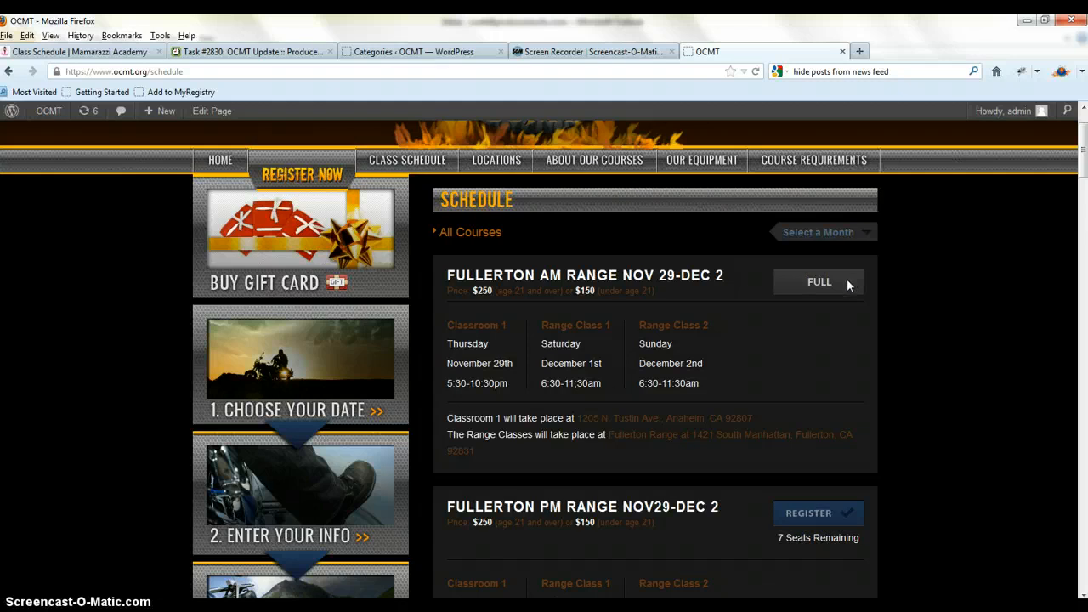
left_click(413, 52)
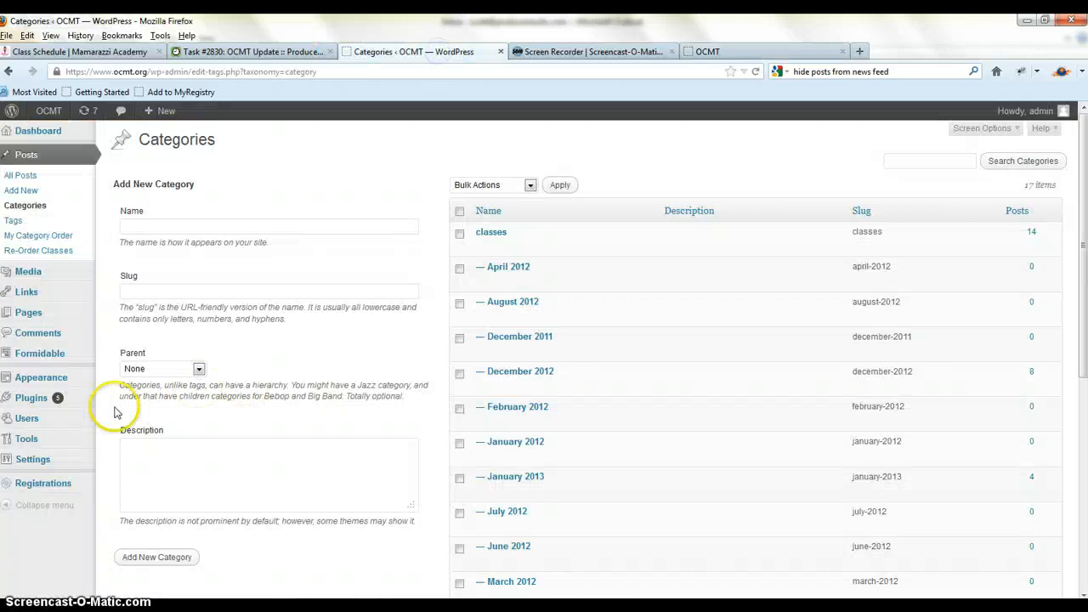
mouse_move(42, 483)
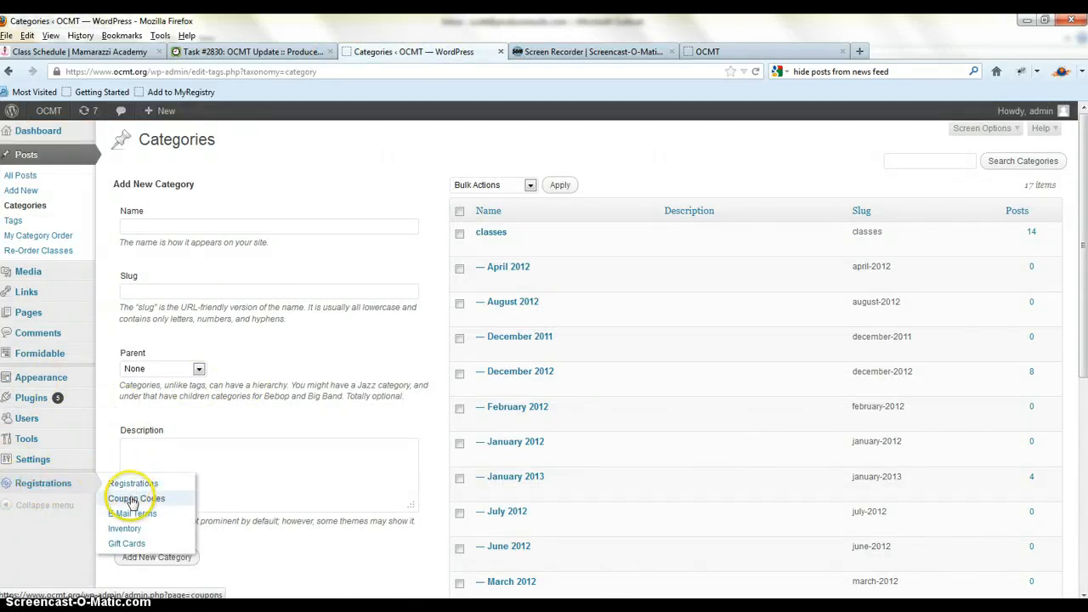
Step: View Registrations > Inventory seat counts, checking them against the live OCMT schedule
left_click(135, 544)
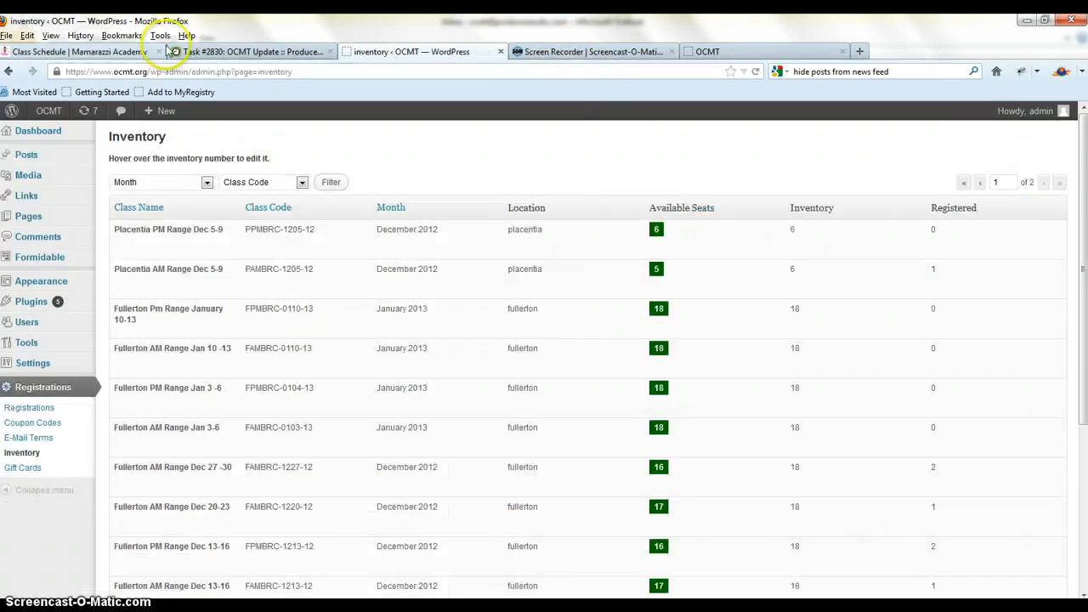
left_click(706, 51)
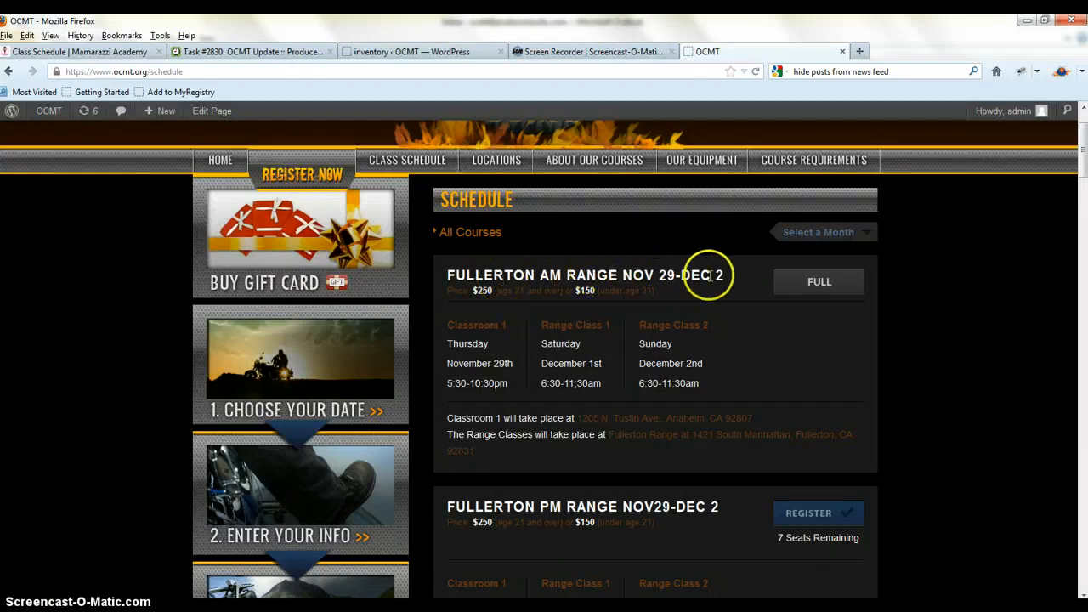
left_click(633, 51)
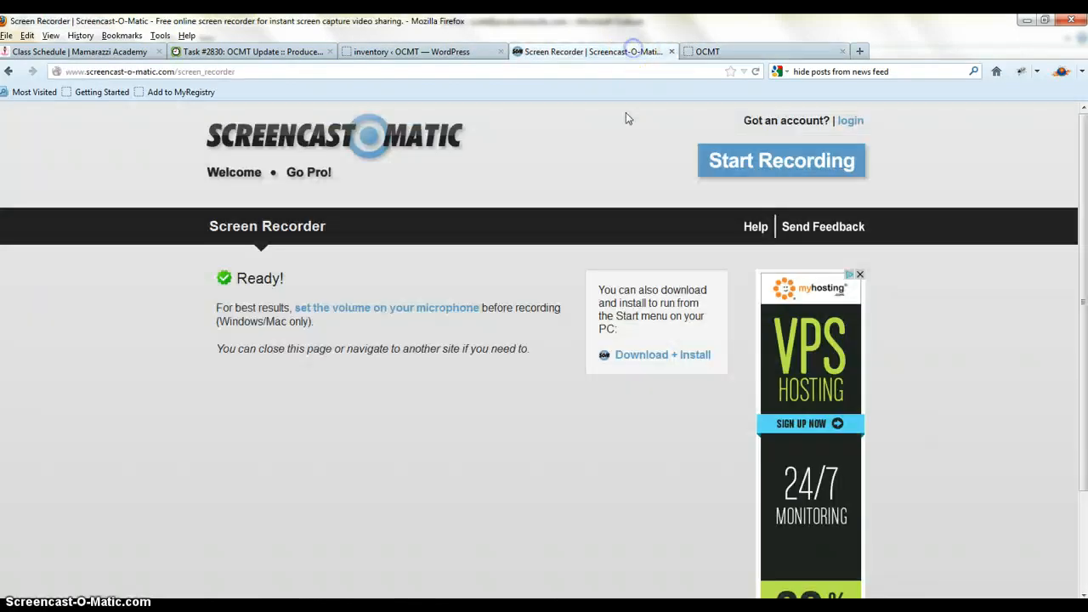
left_click(411, 51)
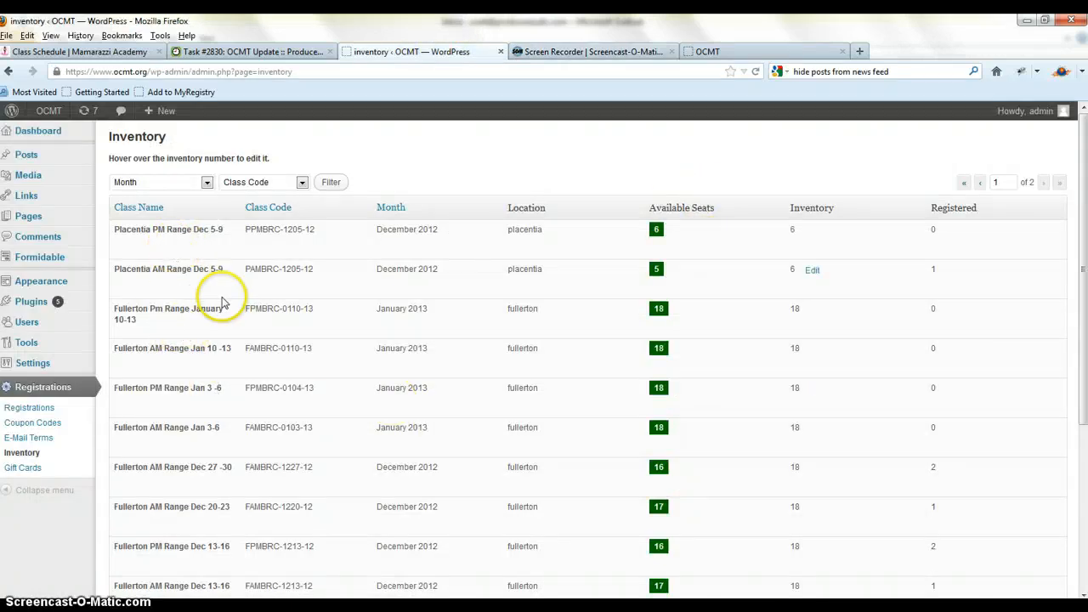
scroll(220, 299, "down", 2)
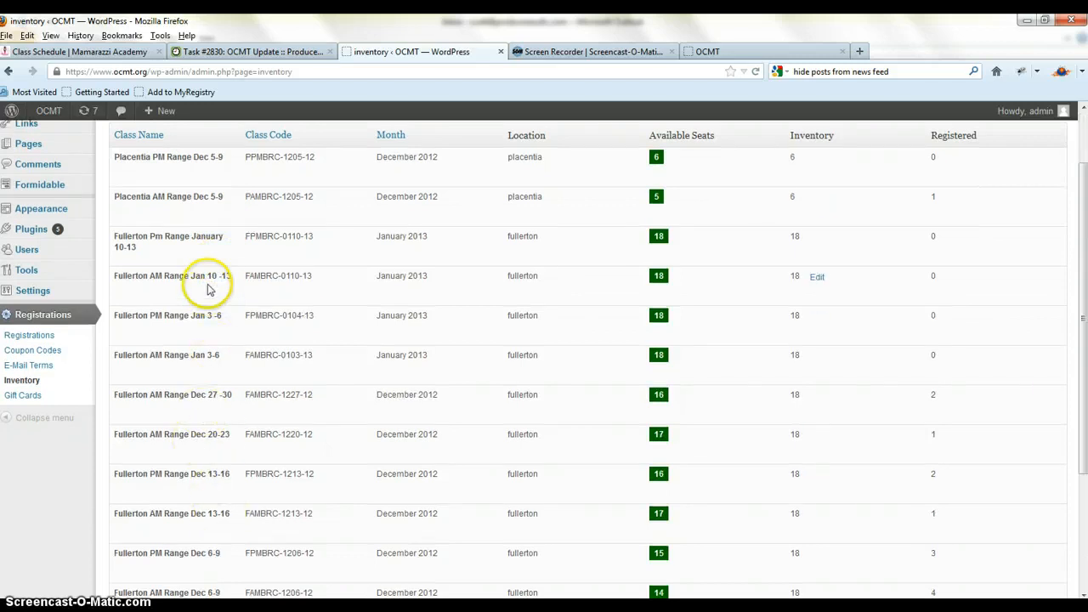
scroll(210, 289, "down", 5)
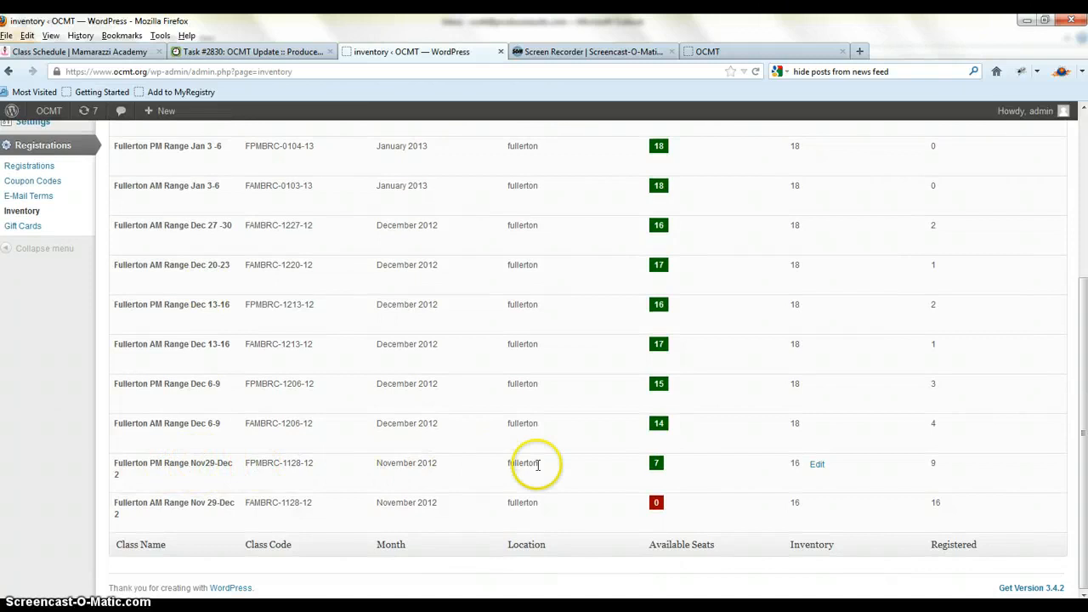
mouse_move(309, 514)
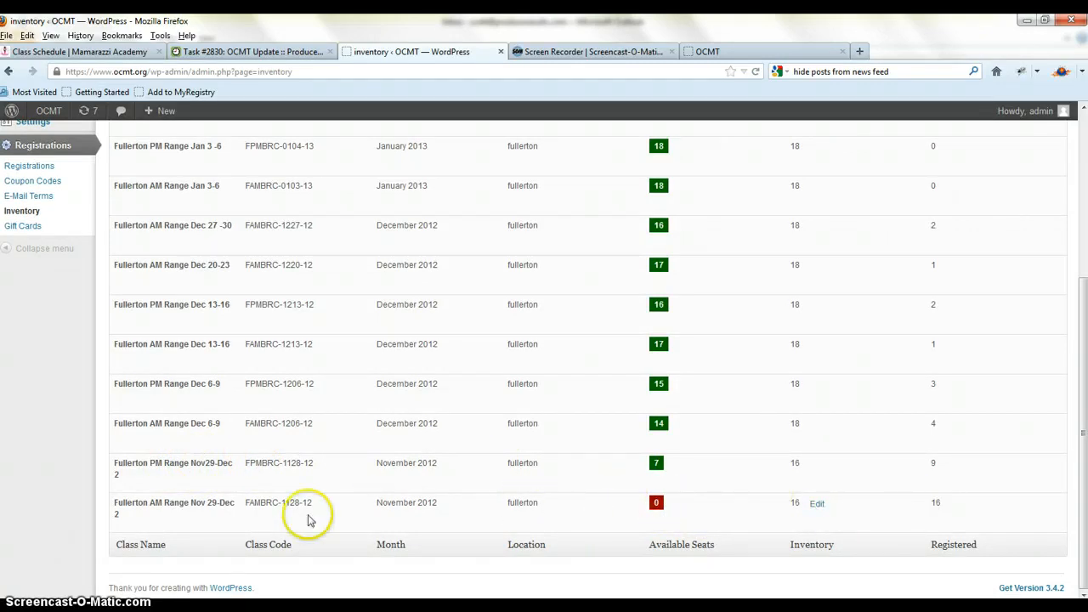
scroll(319, 459, "up", 6)
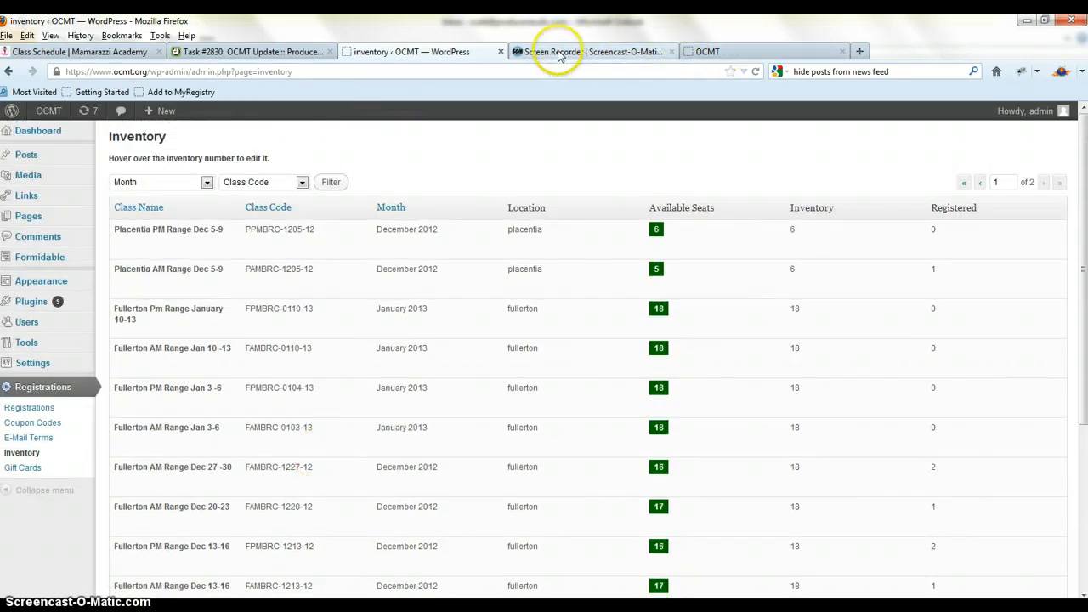
Step: Review the live OCMT Nov 29 PM class listing, then switch to the Mamarazzi Academy schedule
left_click(795, 53)
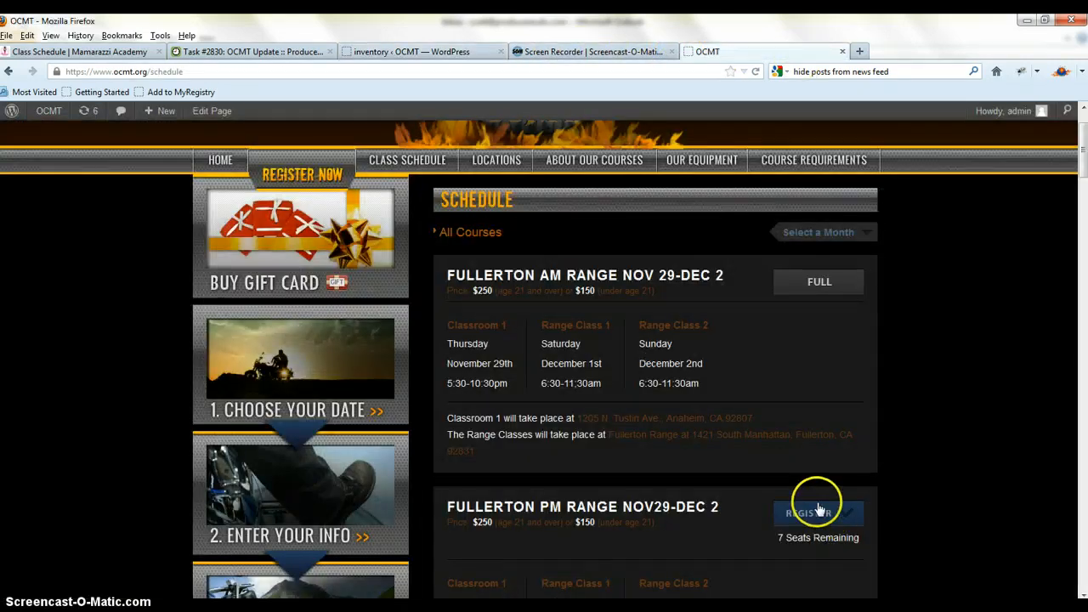
scroll(820, 509, "down", 2)
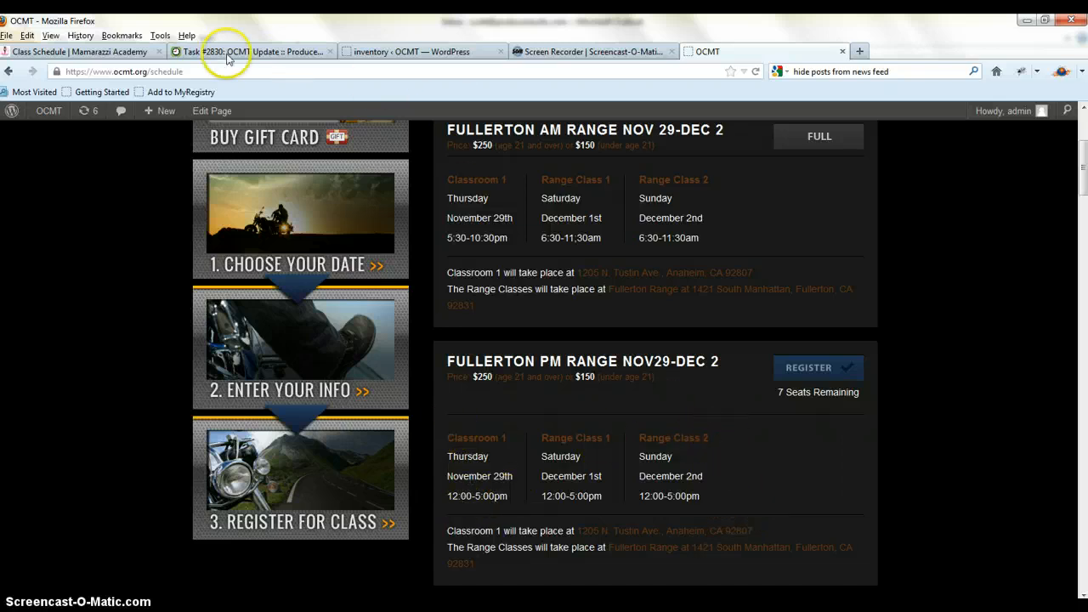
left_click(79, 52)
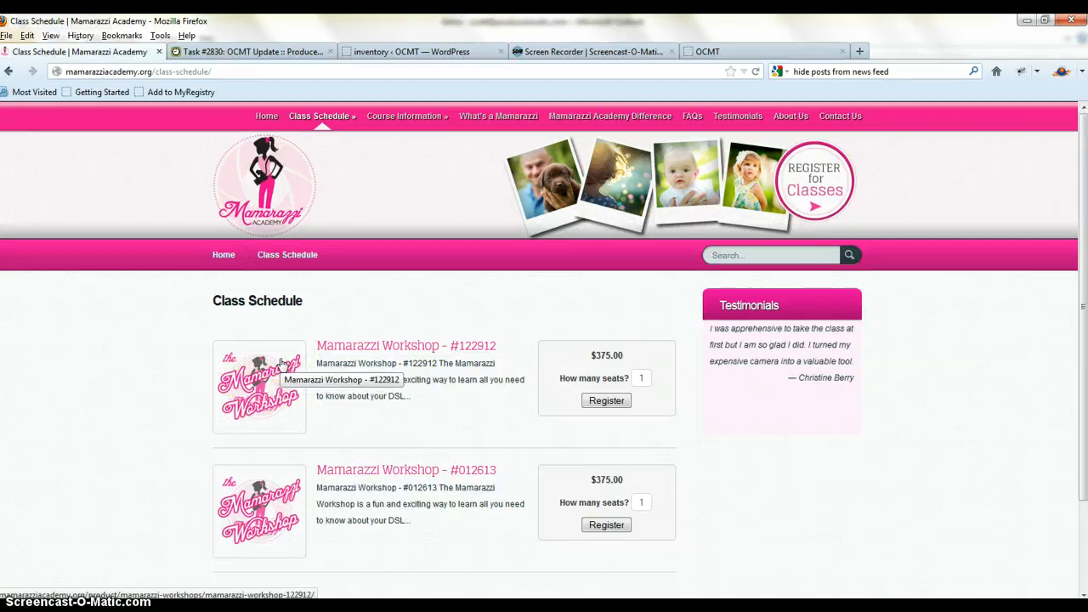
Step: Browse the Mamarazzi Academy workshop listings, including the Post Production Module schedule
left_click(280, 363)
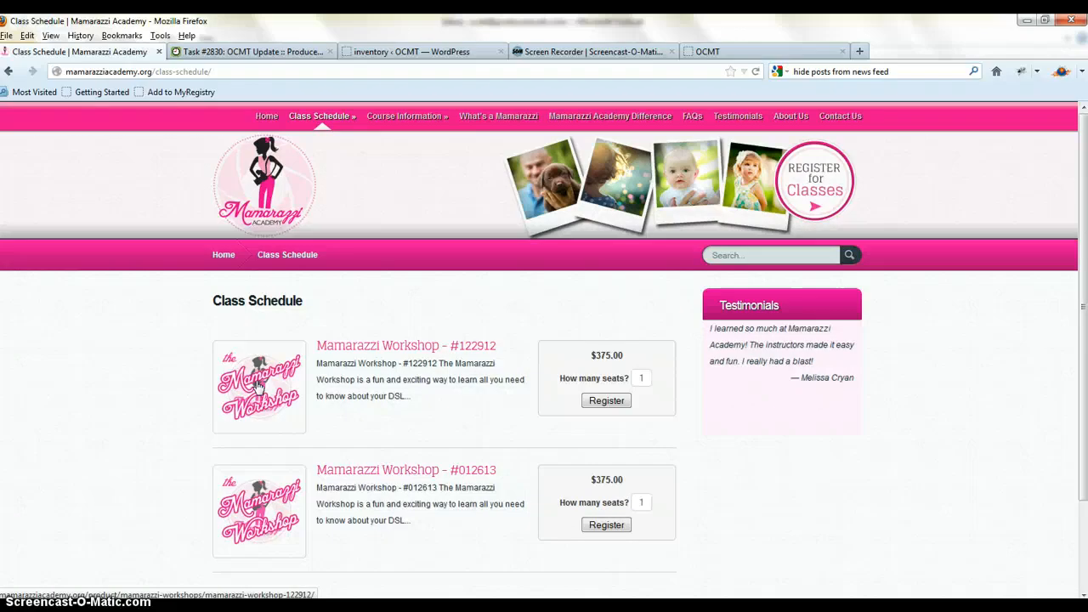
mouse_move(320, 116)
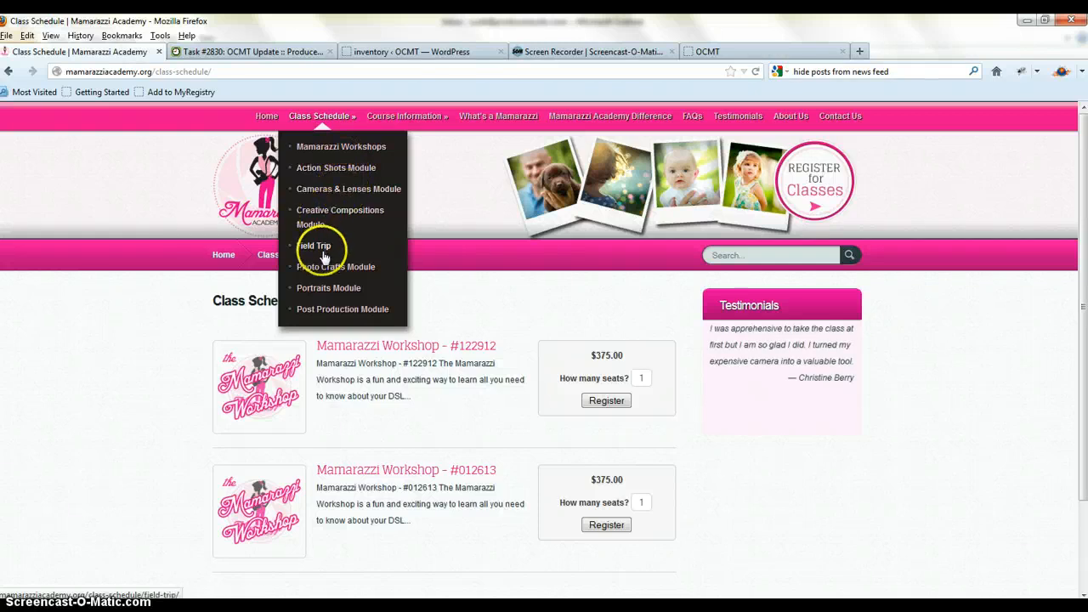
left_click(344, 316)
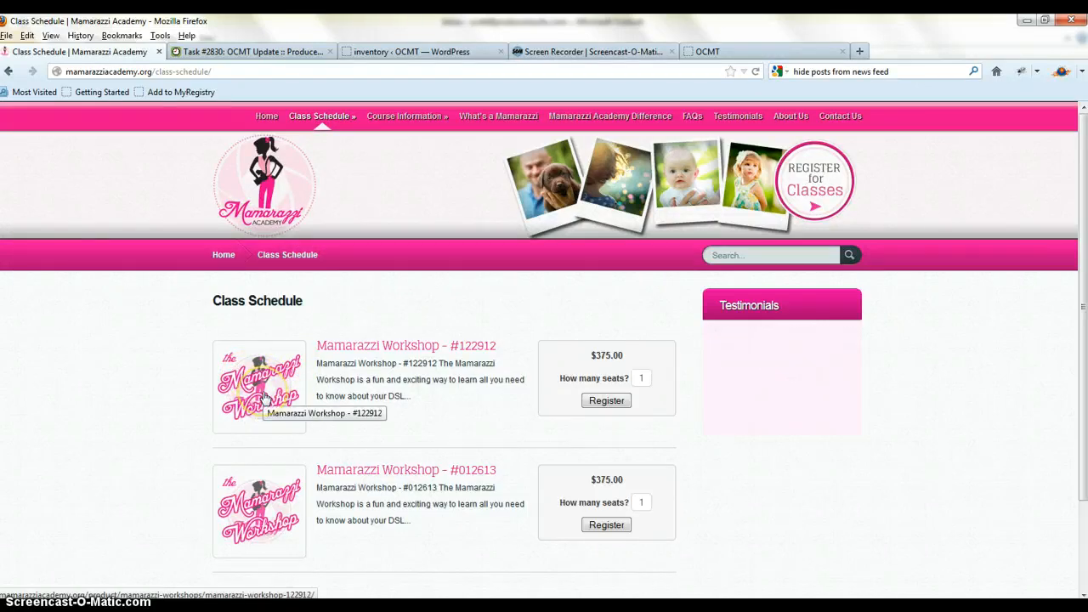
left_click(361, 376)
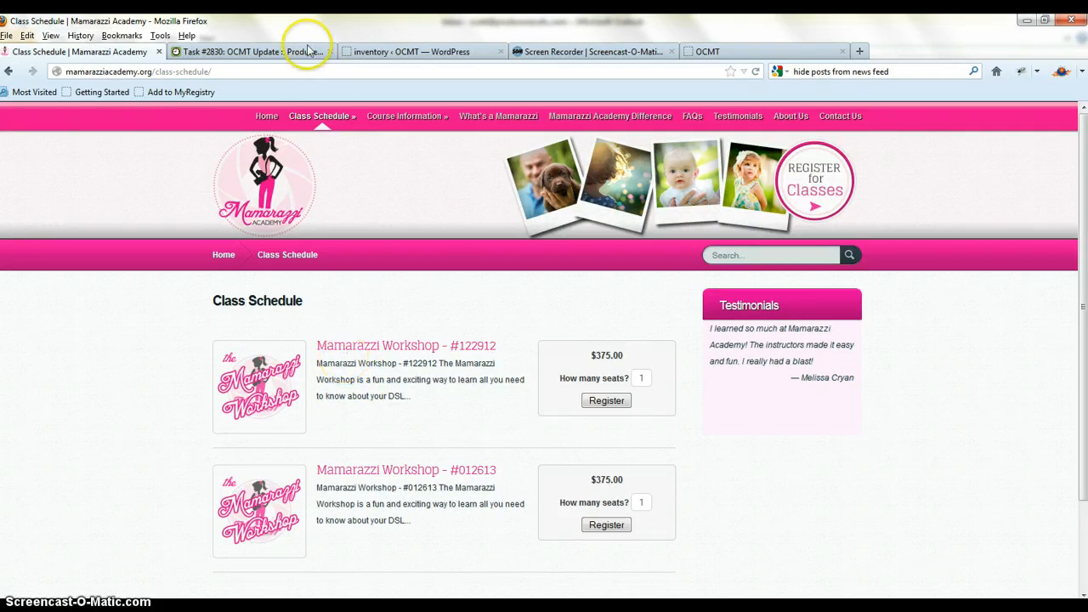
Step: Edit the 'Fullerton AM Range Nov 29-Dec 2' post, review its class code, then view the public schedule
left_click(442, 52)
mouse_move(26, 196)
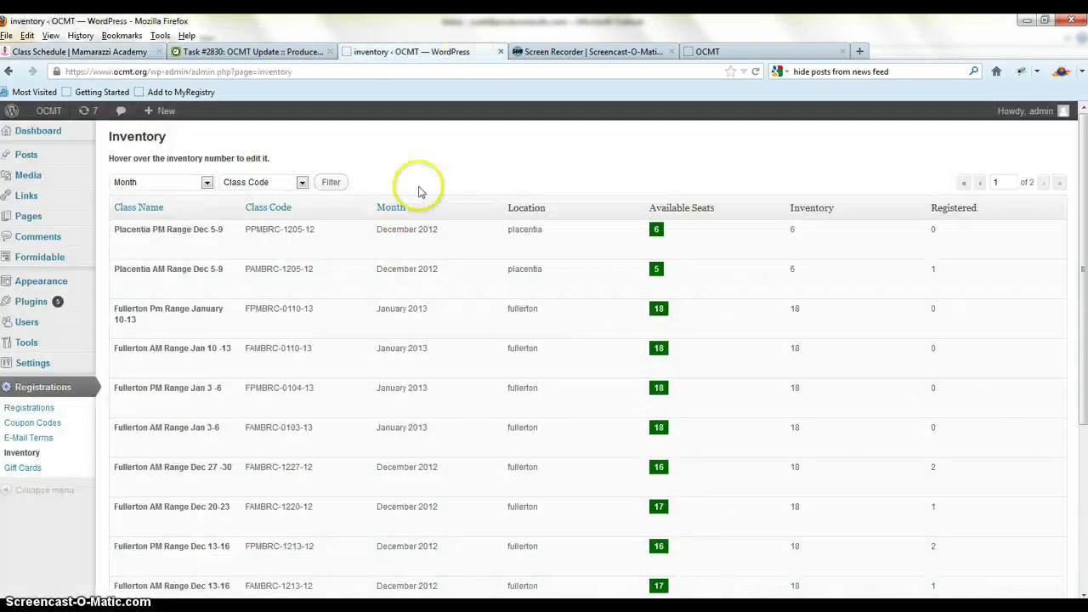
left_click(27, 155)
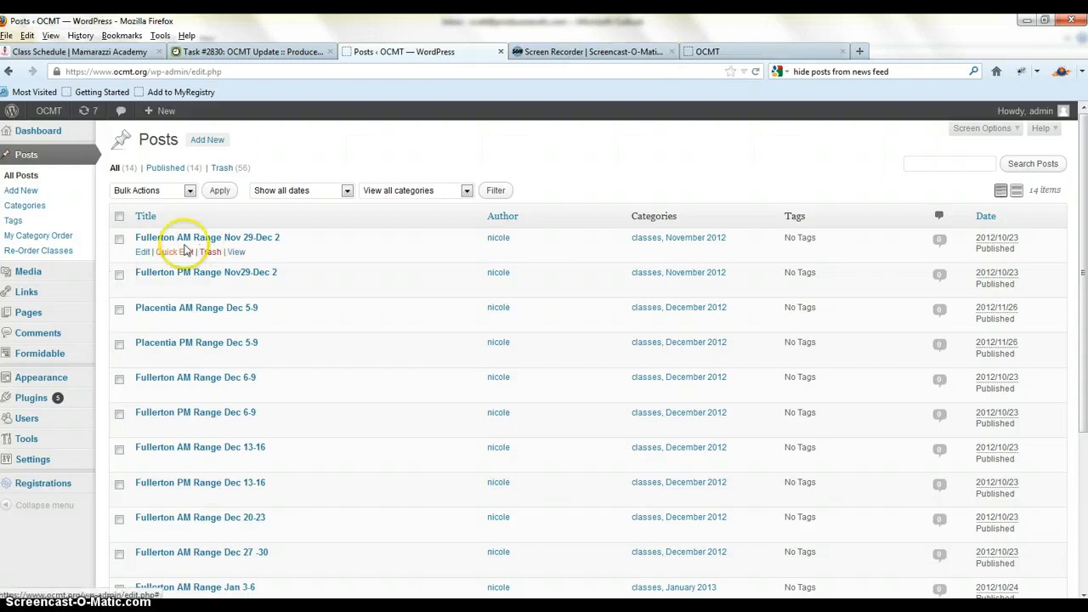
left_click(183, 237)
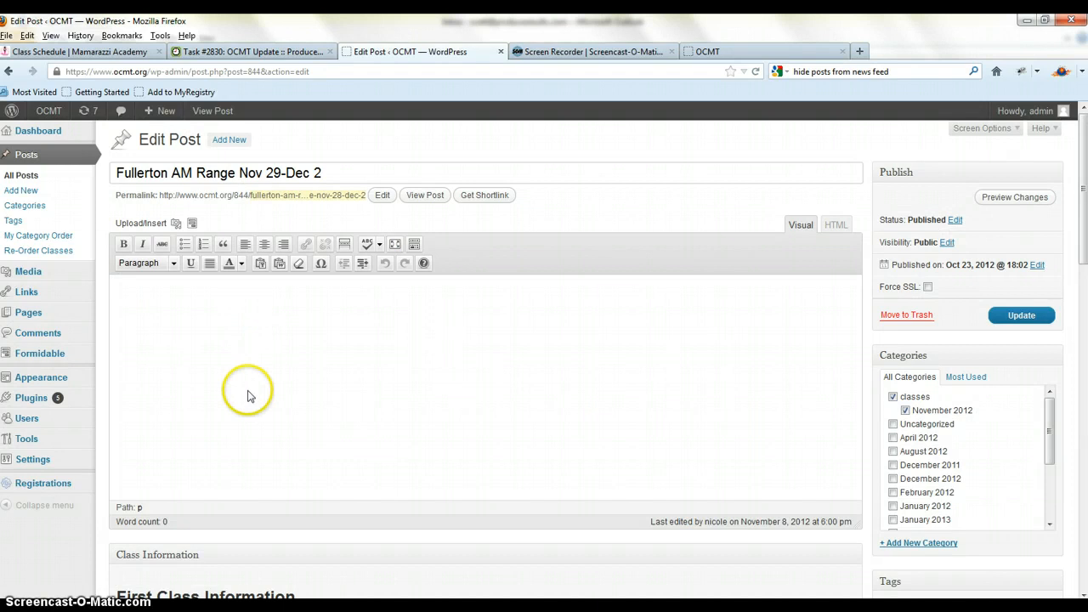
scroll(251, 391, "down", 2)
scroll(251, 306, "down", 3)
scroll(289, 400, "down", 2)
scroll(187, 357, "down", 3)
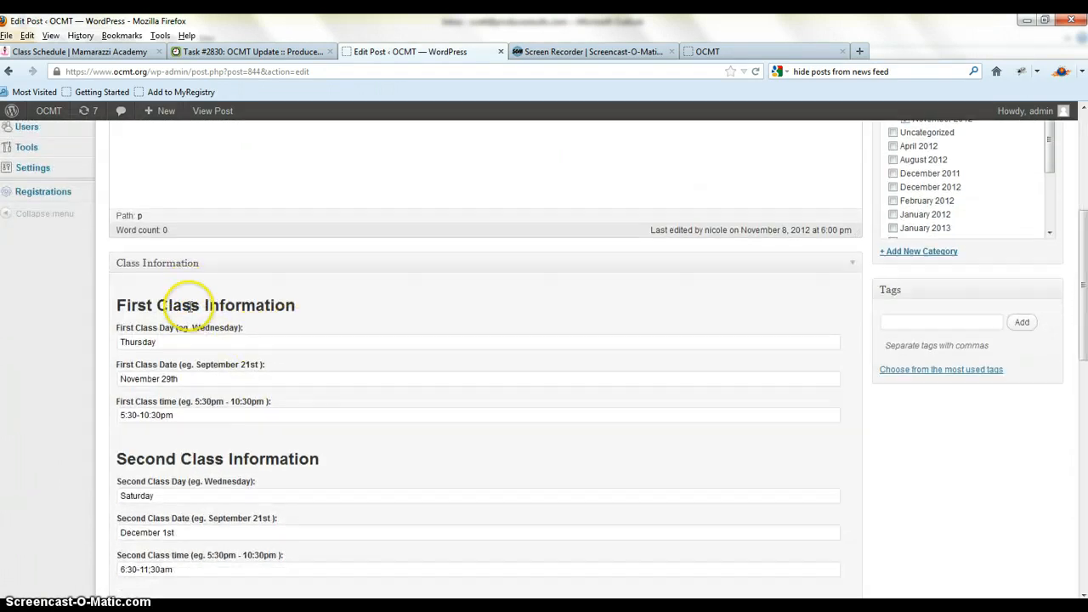
scroll(191, 332, "down", 3)
scroll(195, 340, "down", 2)
scroll(255, 374, "down", 3)
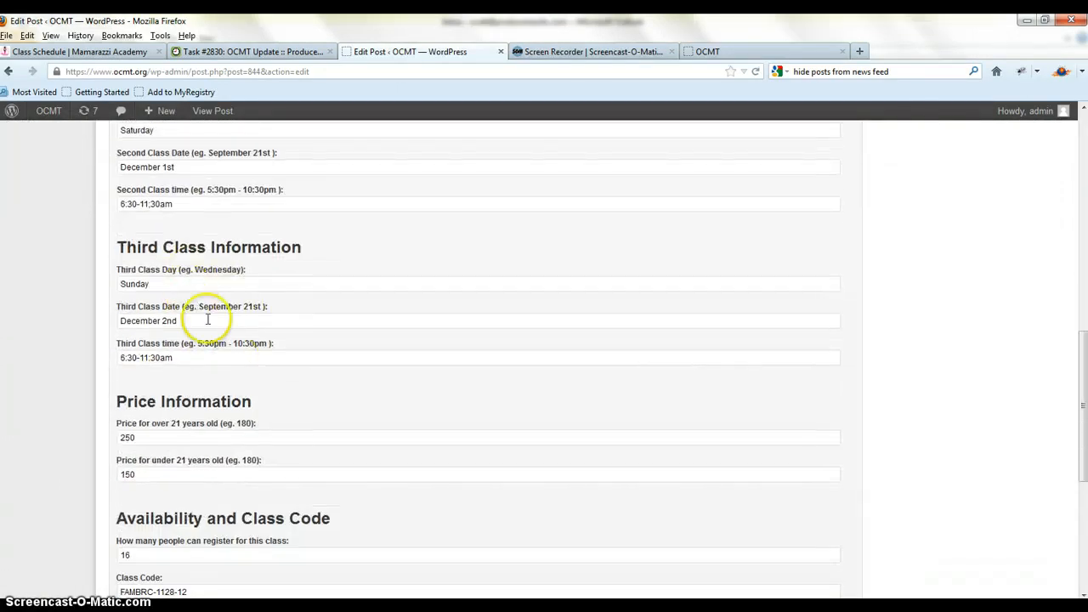
scroll(204, 306, "up", 3)
scroll(323, 366, "up", 3)
scroll(148, 433, "up", 5)
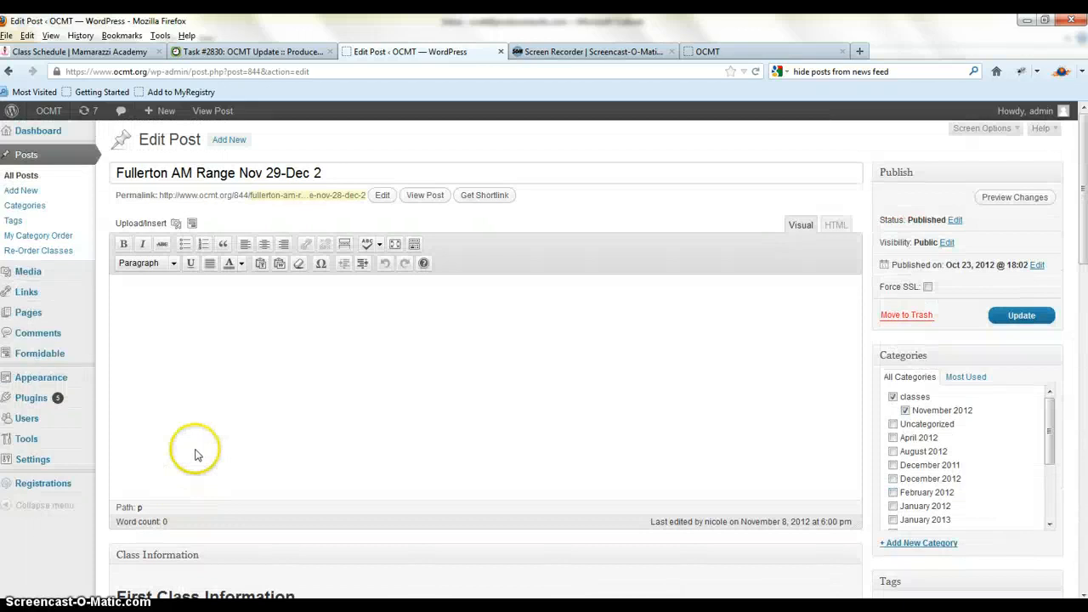
scroll(357, 342, "down", 4)
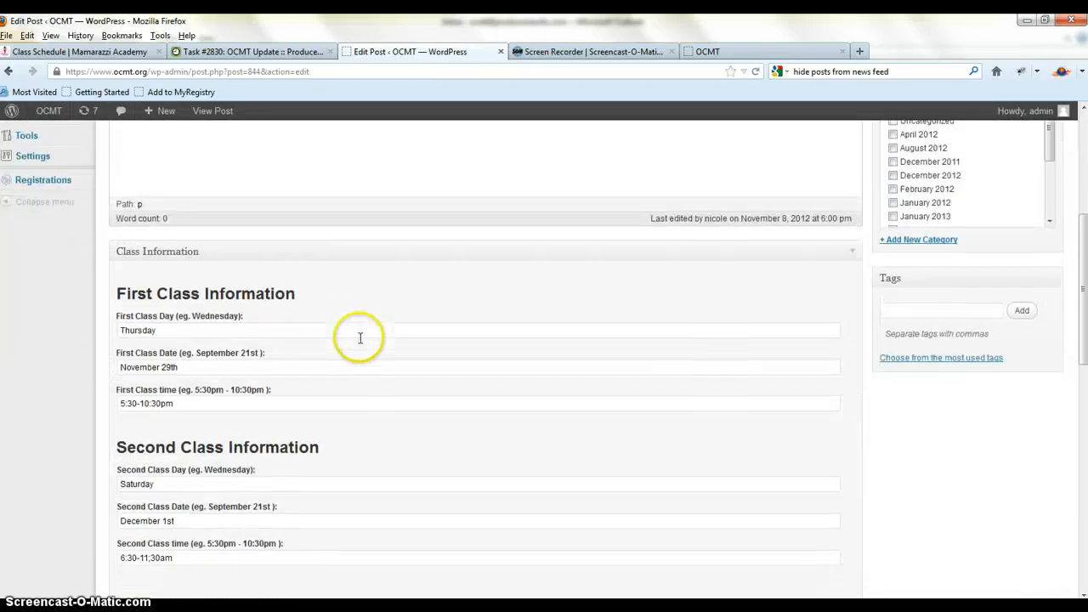
scroll(357, 340, "down", 3)
scroll(357, 340, "down", 2)
scroll(360, 336, "down", 2)
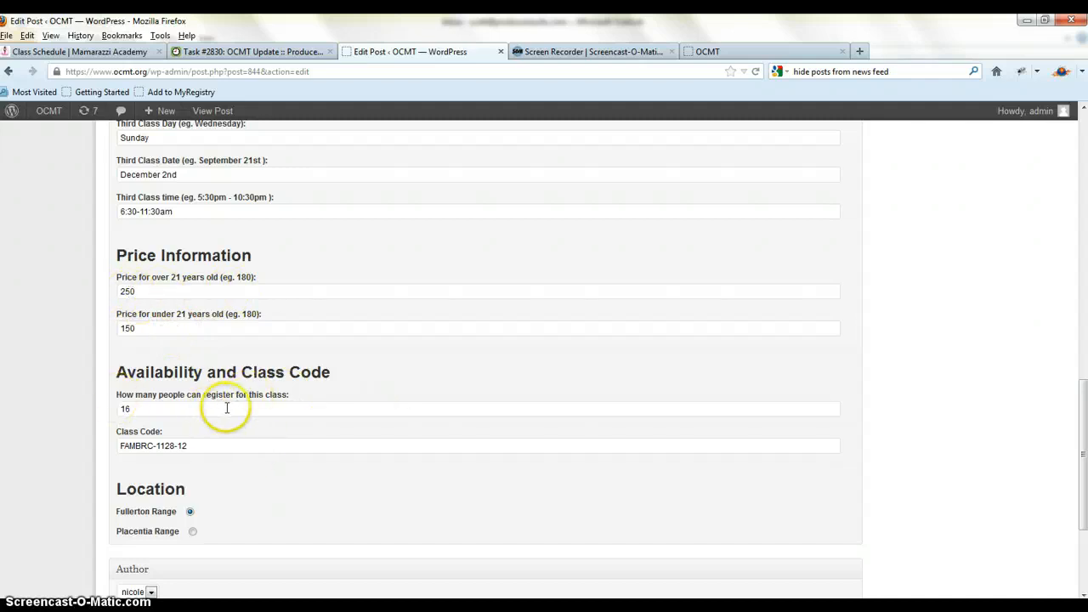
scroll(306, 472, "down", 2)
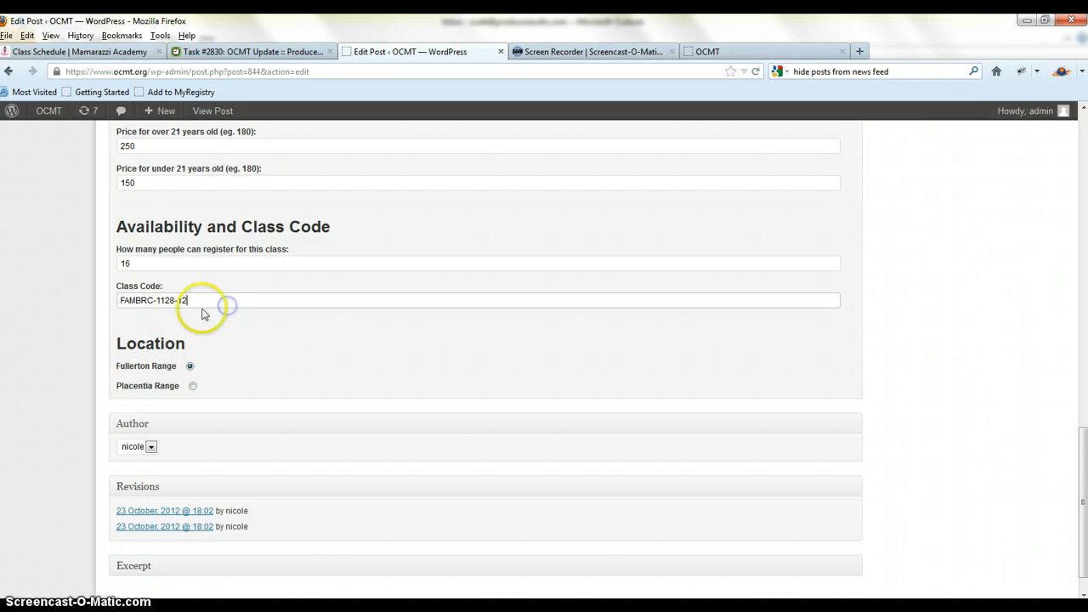
left_click_drag(205, 300, 128, 307)
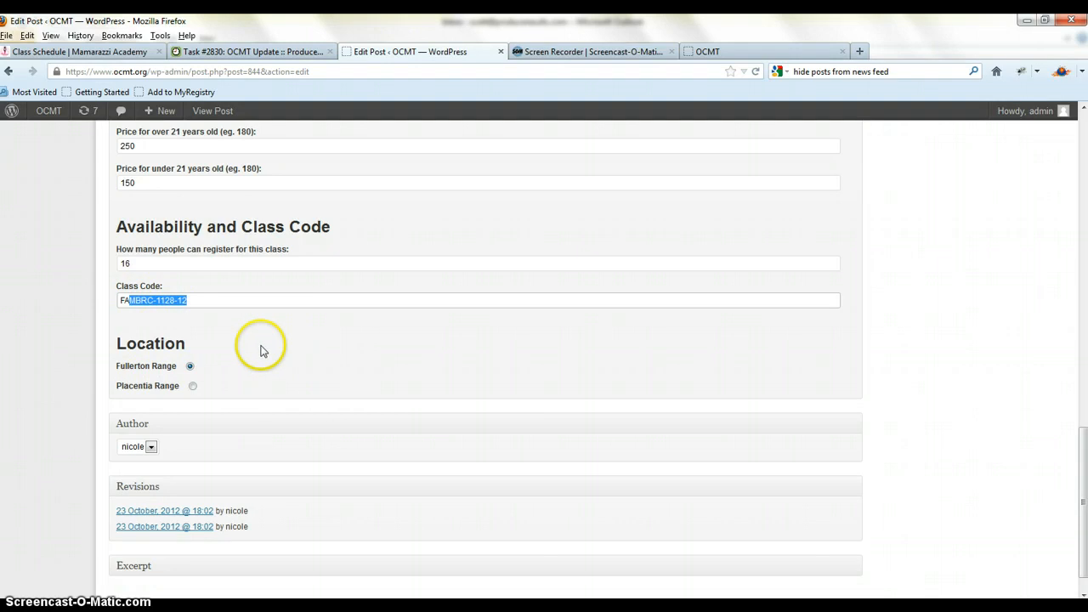
scroll(261, 350, "up", 10)
scroll(281, 204, "up", 10)
left_click(707, 52)
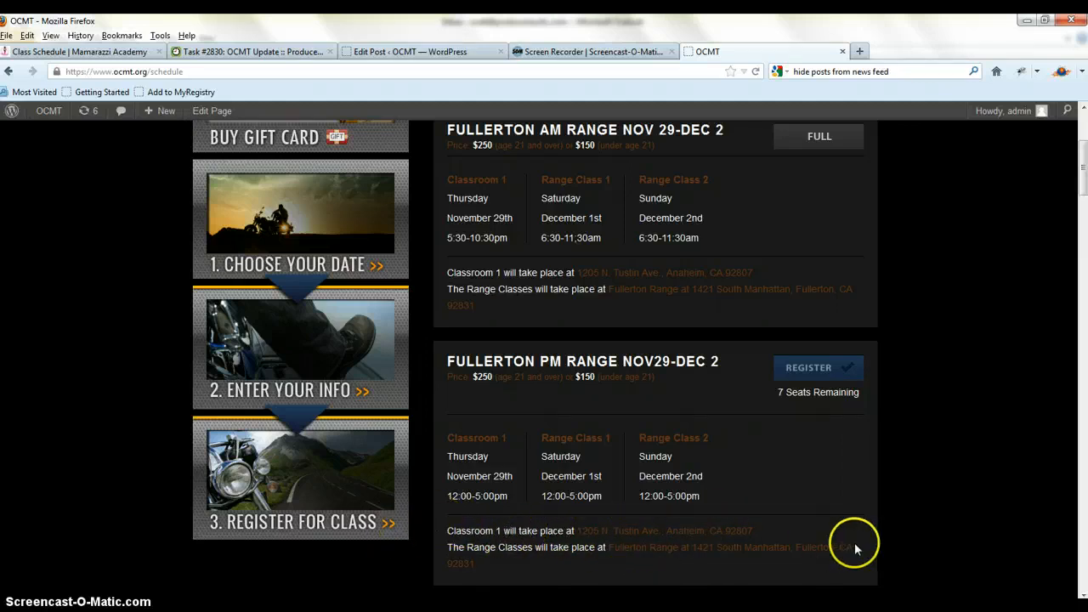
scroll(732, 544, "down", 2)
scroll(733, 544, "down", 1)
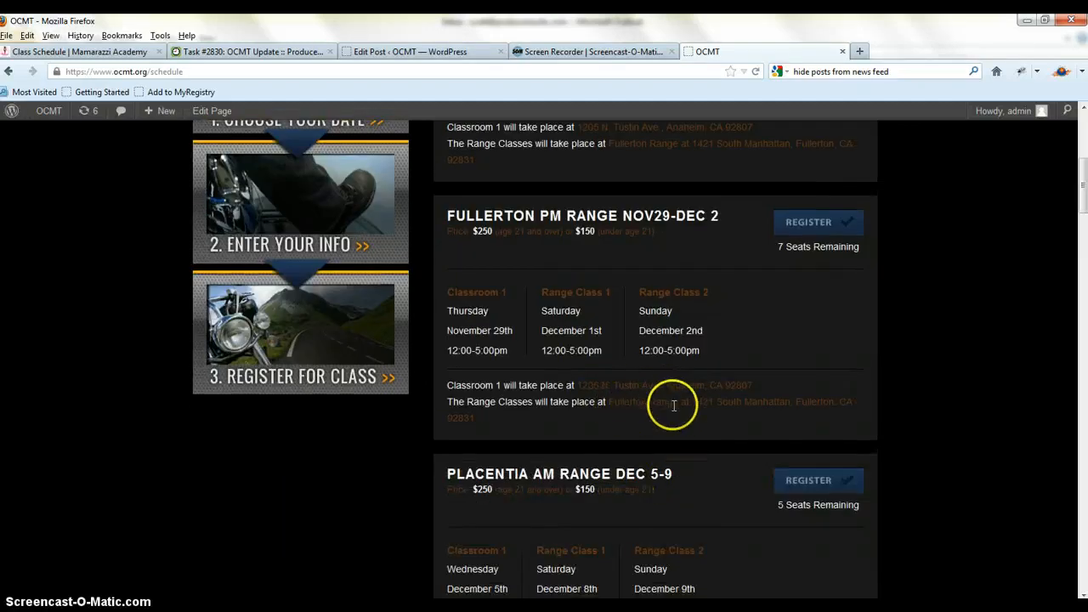
scroll(673, 405, "down", 3)
scroll(673, 405, "down", 4)
scroll(673, 405, "down", 4)
scroll(705, 414, "down", 3)
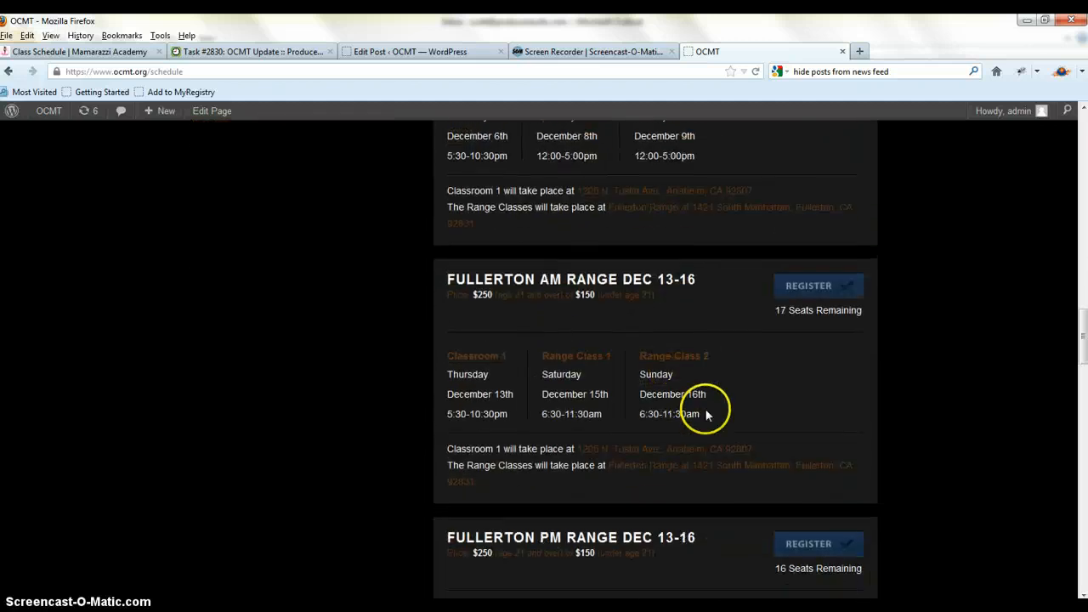
scroll(710, 397, "up", 5)
scroll(710, 397, "up", 8)
Step: Filter the schedule by 'Select a Month' to November 2012, then December 2012
left_click(818, 304)
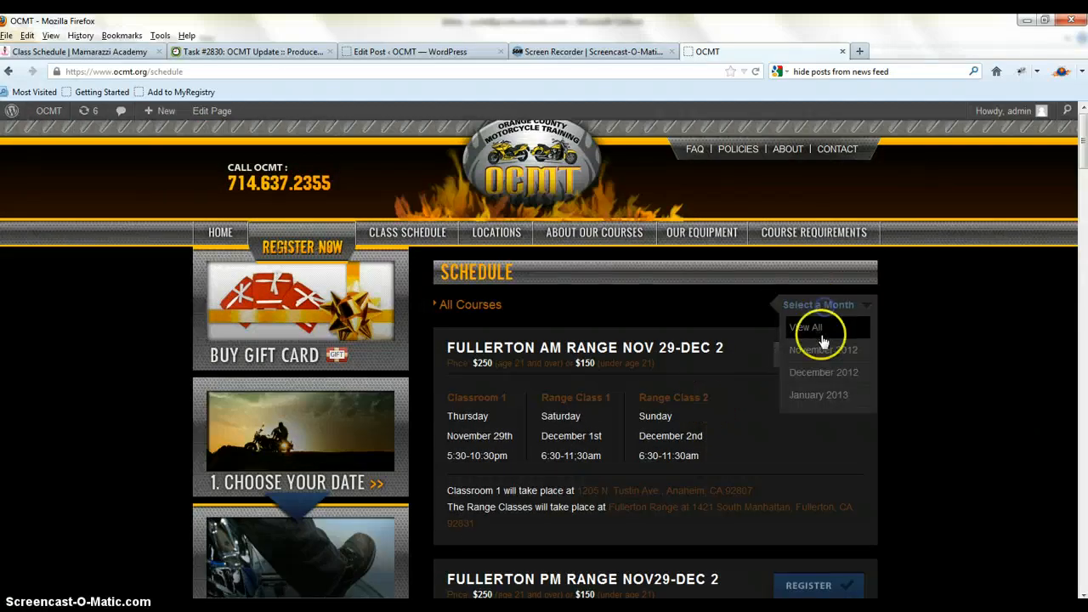
left_click(823, 338)
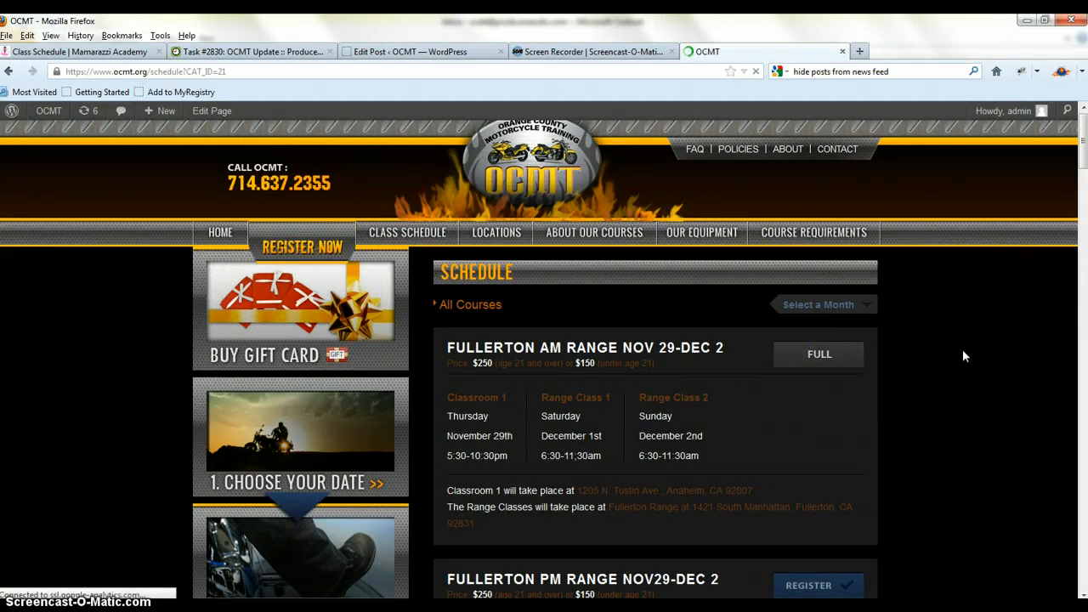
scroll(962, 349, "down", 5)
scroll(962, 350, "down", 1)
scroll(962, 349, "up", 4)
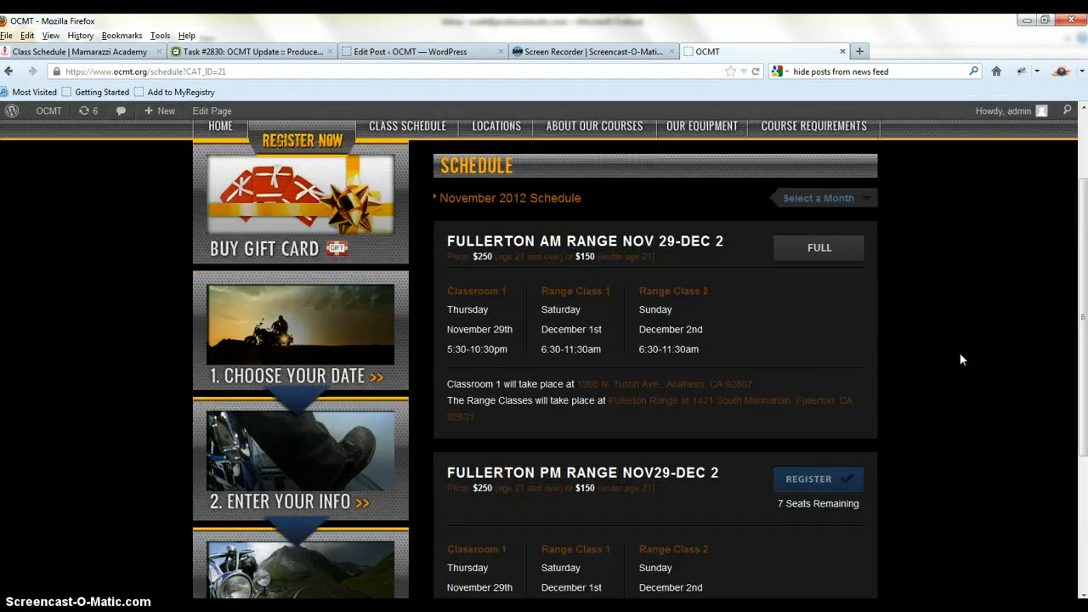
left_click(833, 198)
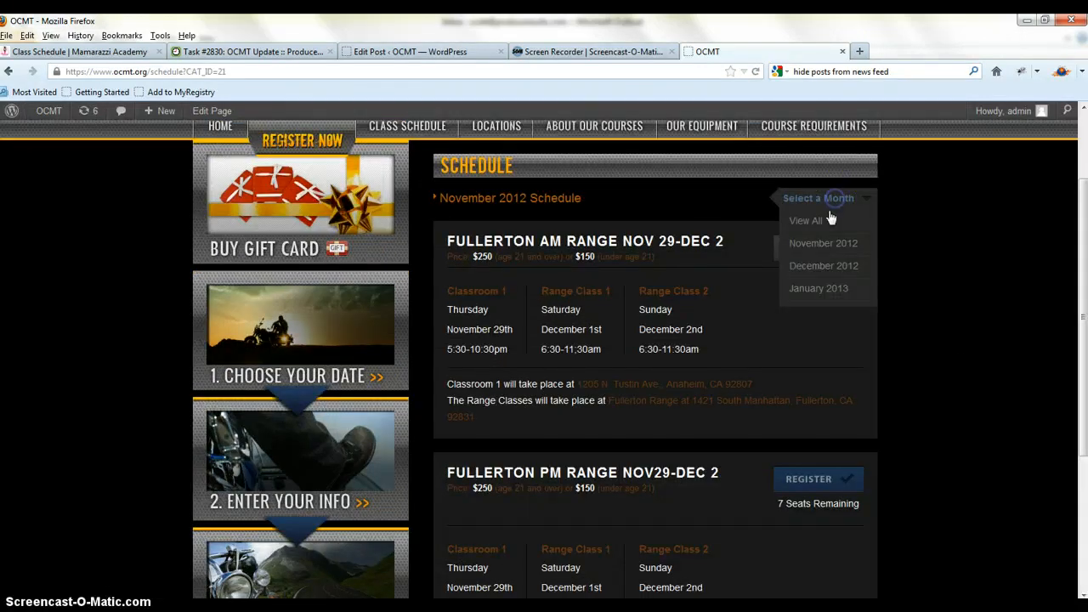
left_click(820, 266)
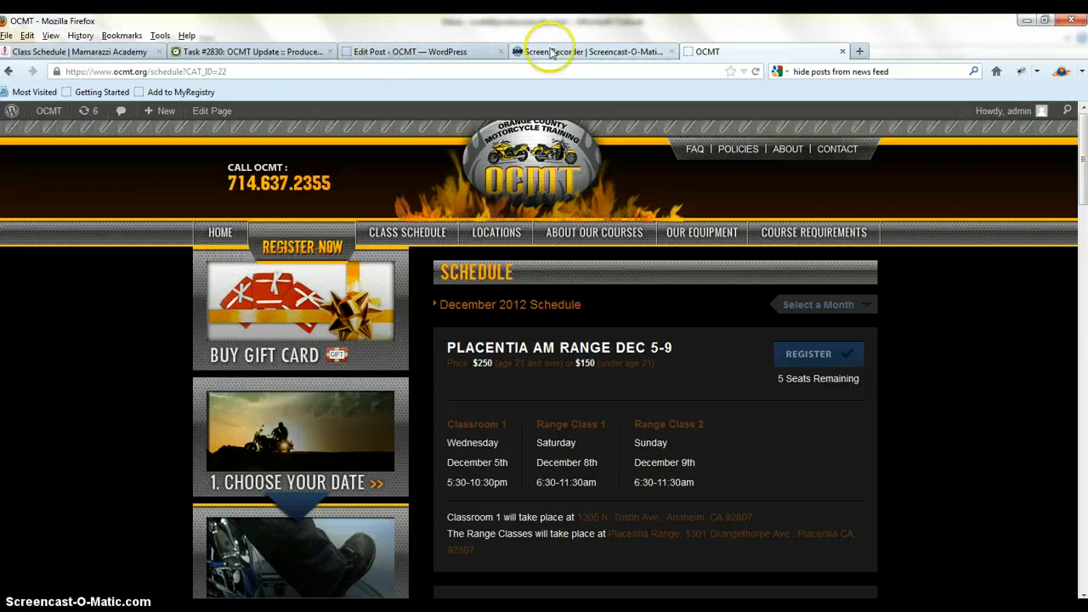
Step: Return to the Edit Post tab and review the Class Information fields, clearing the class code selection
left_click(399, 51)
scroll(435, 306, "down", 3)
scroll(435, 306, "down", 8)
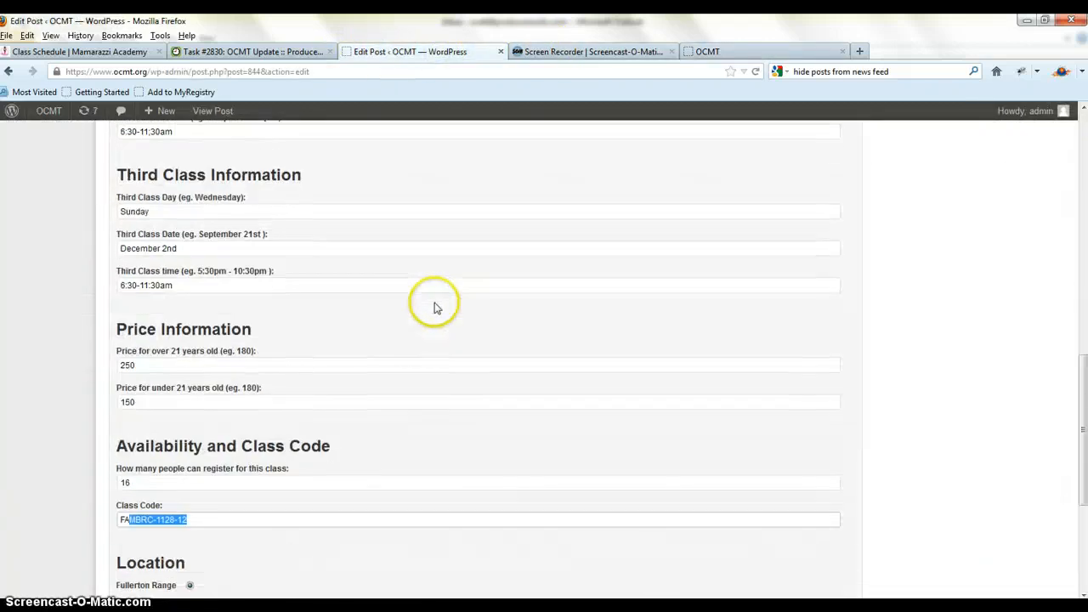
scroll(435, 306, "down", 3)
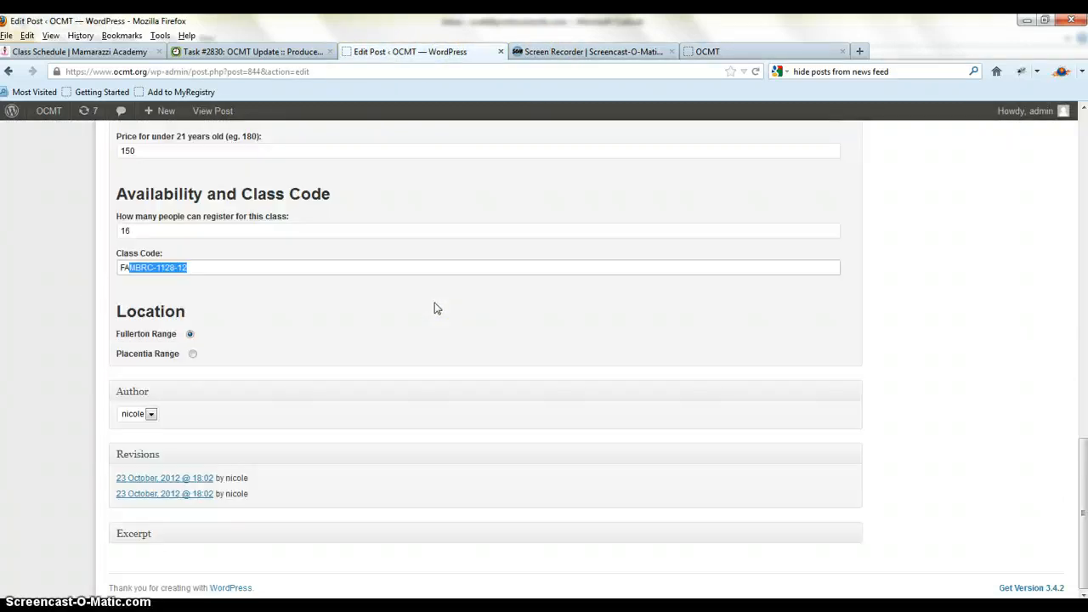
scroll(436, 306, "up", 5)
scroll(435, 306, "up", 5)
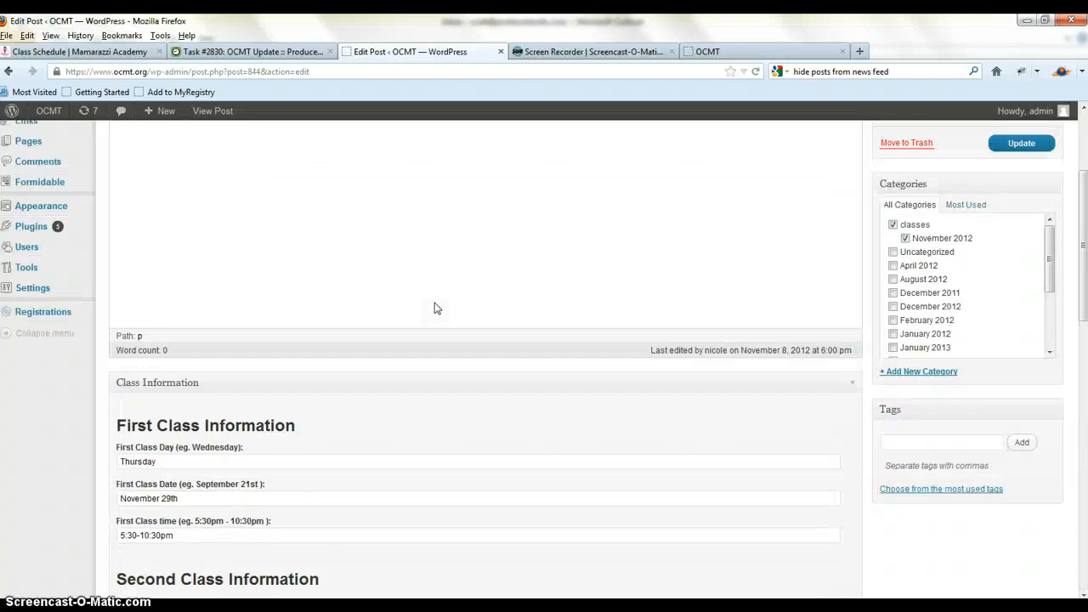
scroll(435, 306, "up", 2)
left_click(440, 308)
scroll(440, 310, "up", 2)
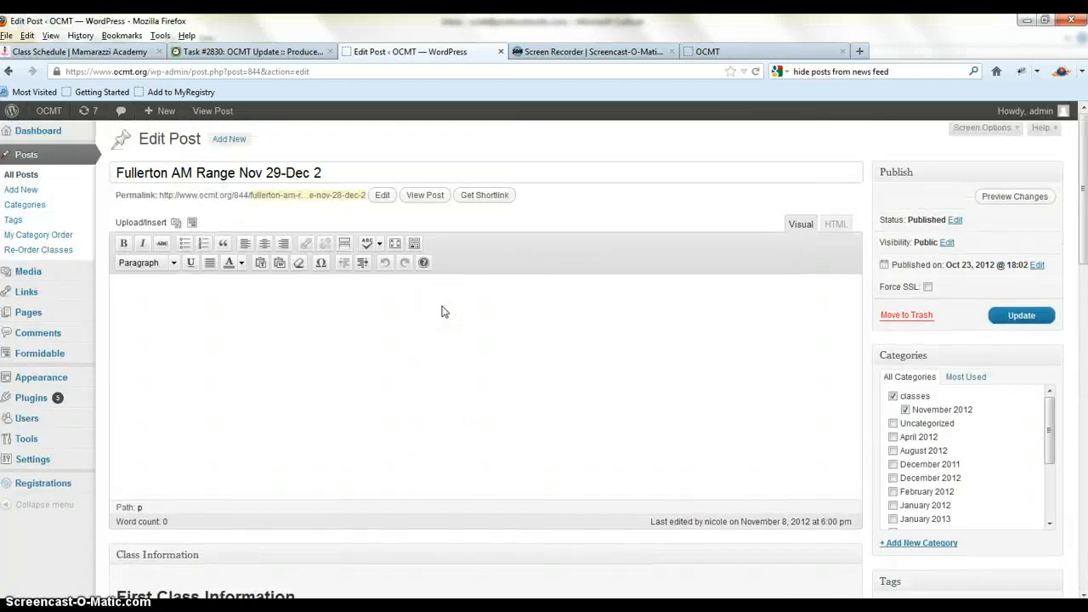
scroll(440, 310, "down", 3)
scroll(441, 310, "down", 2)
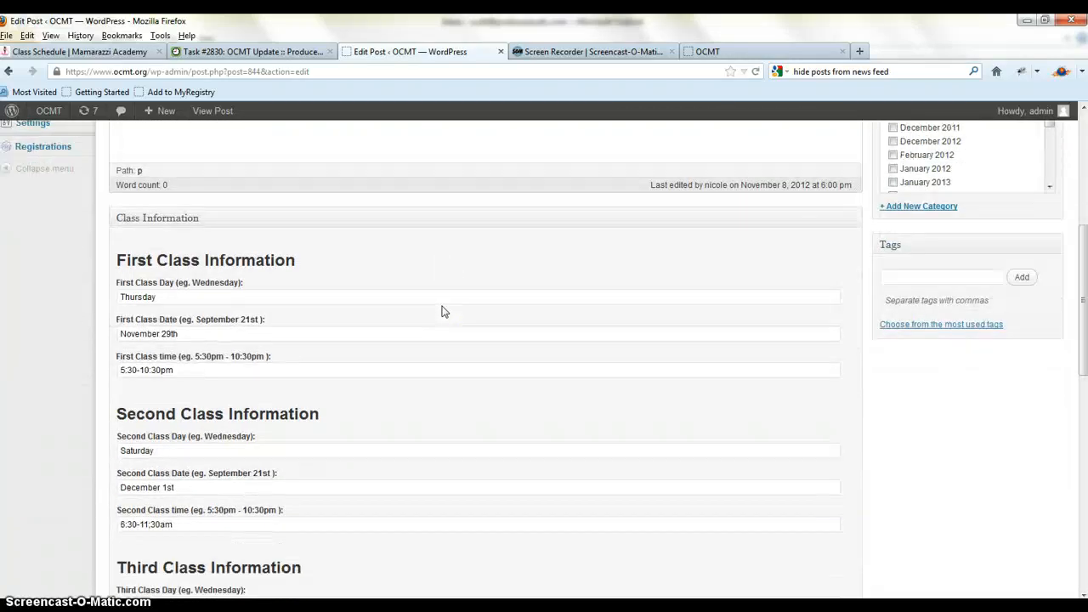
scroll(440, 310, "up", 1)
left_click(914, 270)
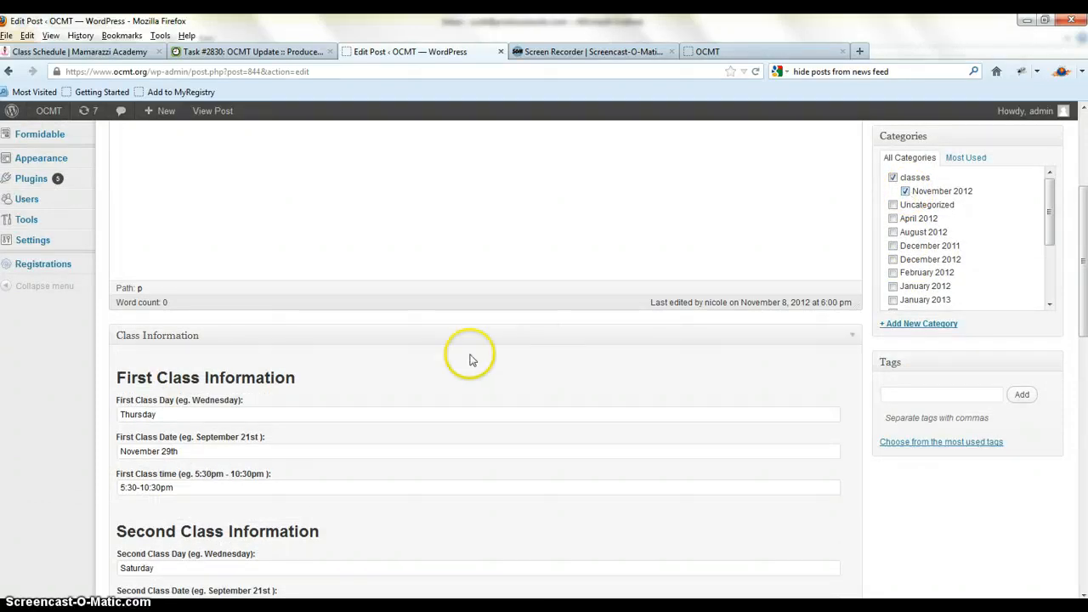
scroll(470, 357, "down", 3)
scroll(470, 357, "down", 3)
scroll(470, 357, "down", 2)
scroll(470, 357, "down", 3)
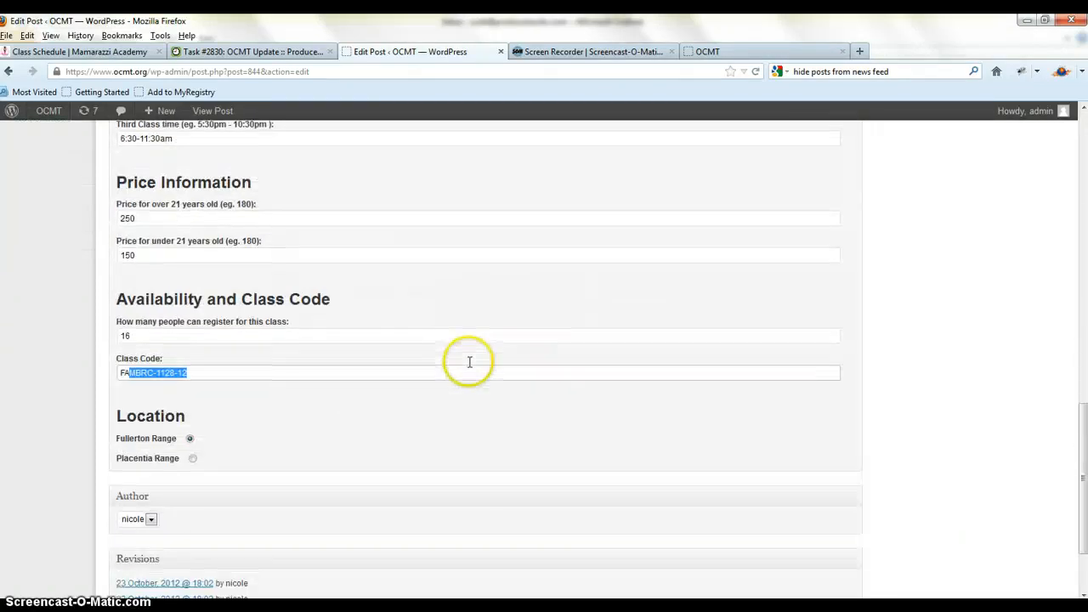
left_click(357, 418)
scroll(356, 419, "down", 3)
scroll(357, 418, "down", 2)
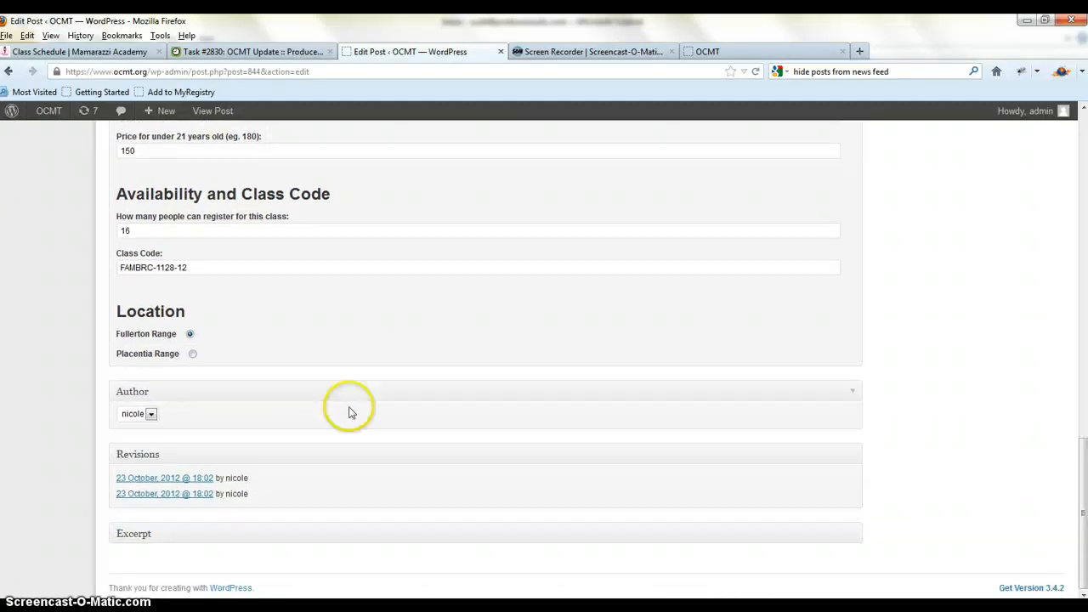
scroll(351, 413, "up", 15)
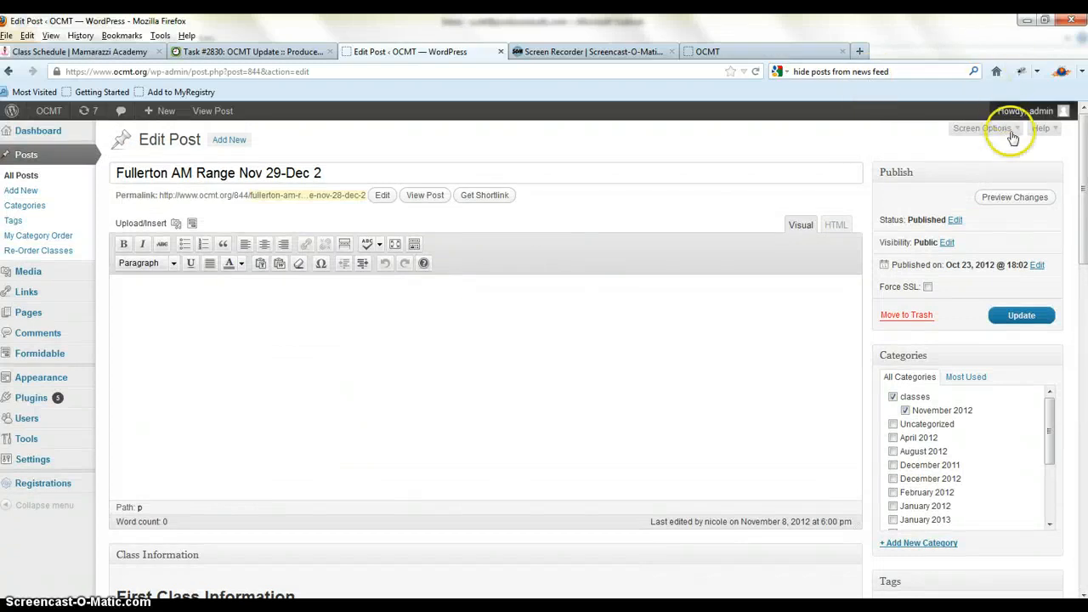
Step: Enable Custom Fields in Screen Options so the box appears on the post edit screen
left_click(1011, 132)
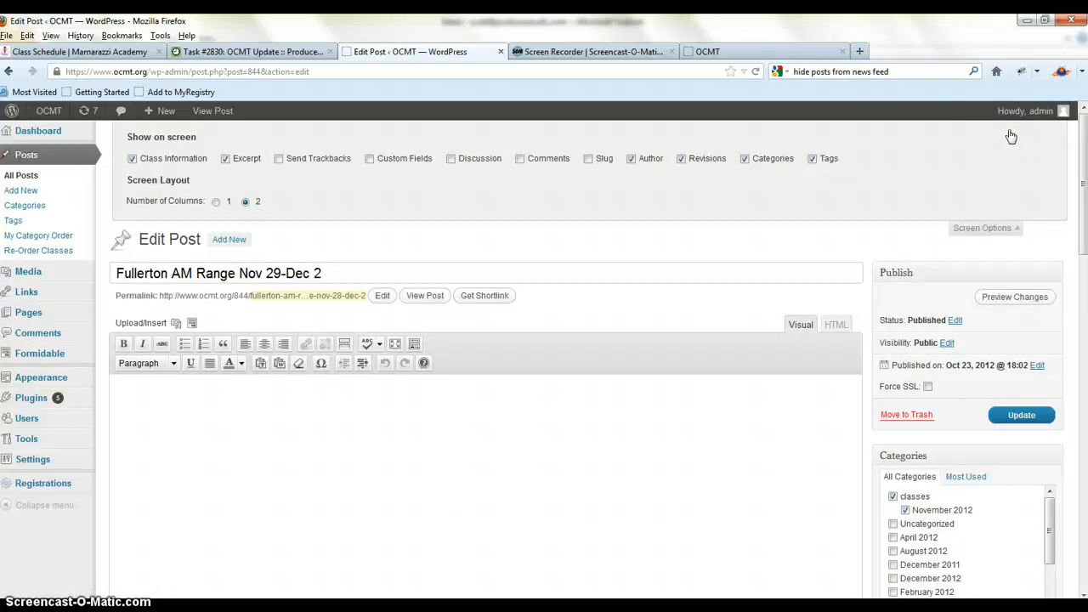
left_click(369, 158)
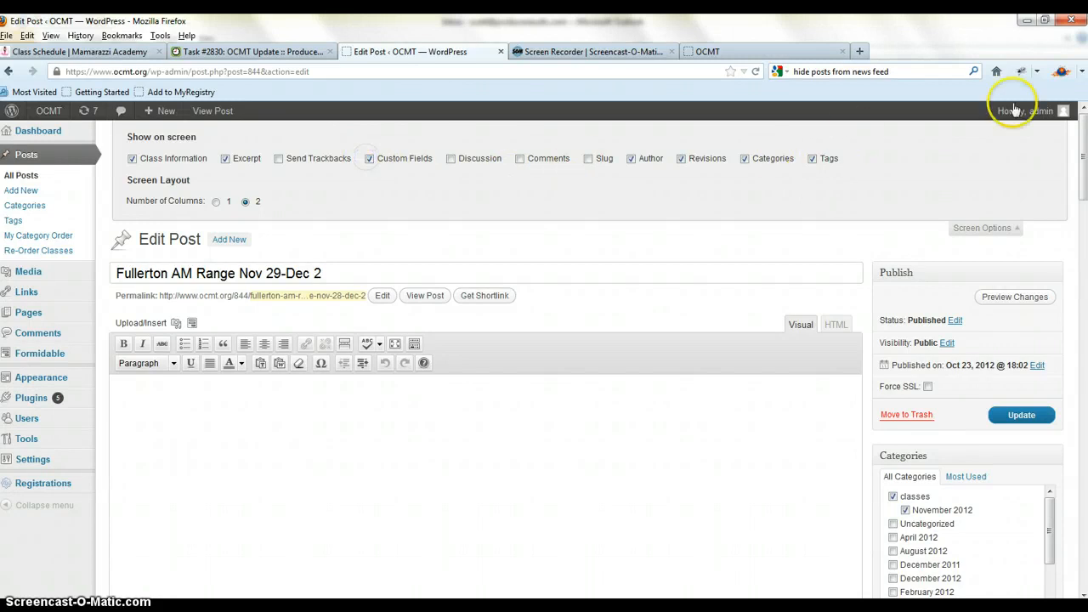
left_click(984, 228)
scroll(534, 319, "down", 15)
scroll(534, 318, "down", 10)
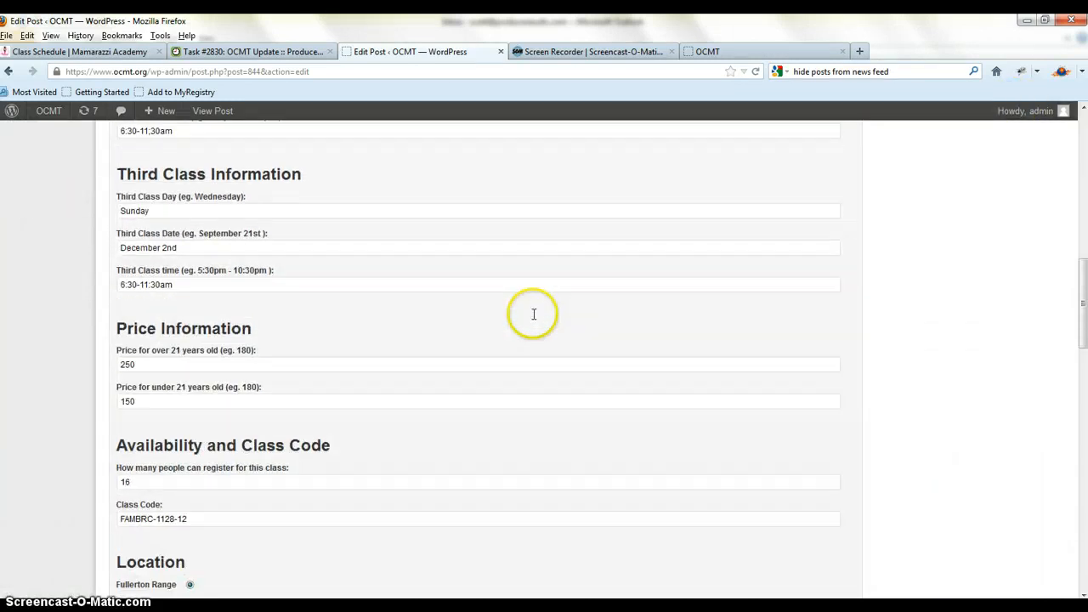
scroll(534, 318, "down", 3)
scroll(535, 317, "down", 3)
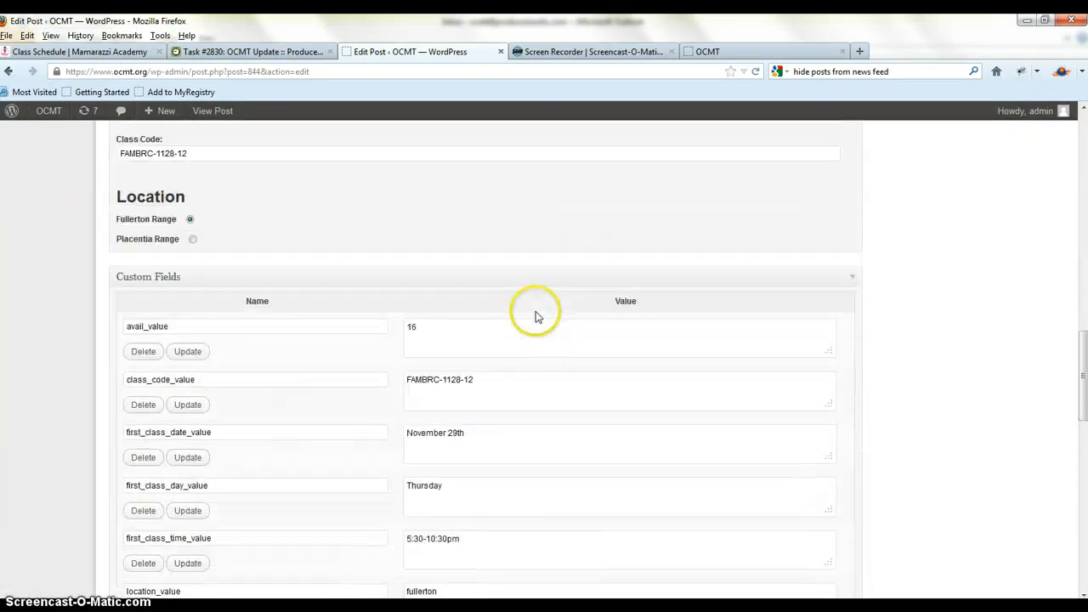
scroll(536, 317, "down", 3)
scroll(535, 317, "down", 3)
scroll(537, 314, "down", 2)
scroll(539, 312, "down", 3)
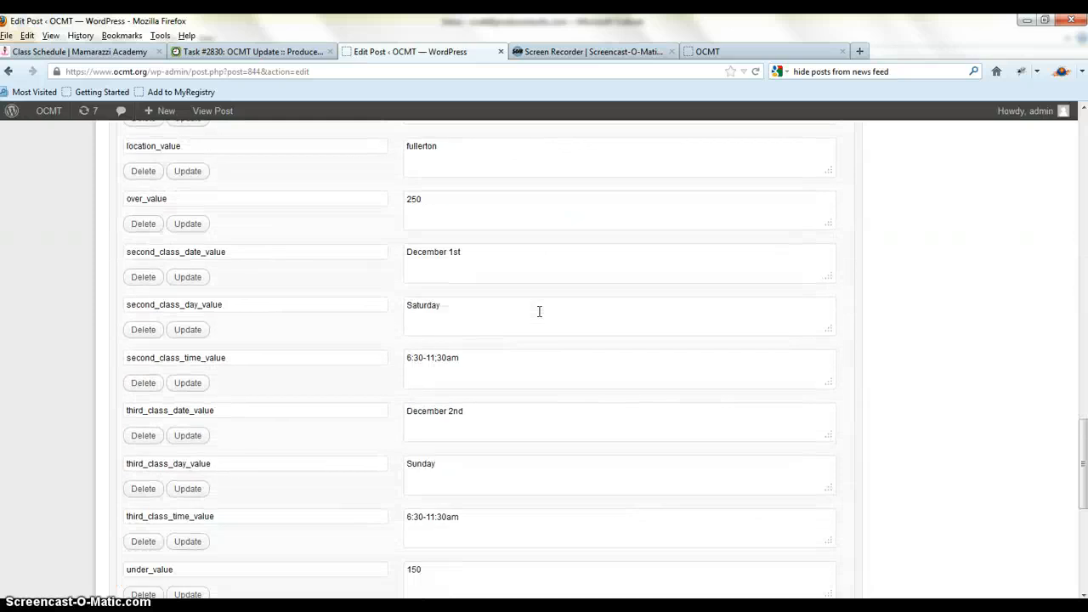
scroll(539, 312, "down", 3)
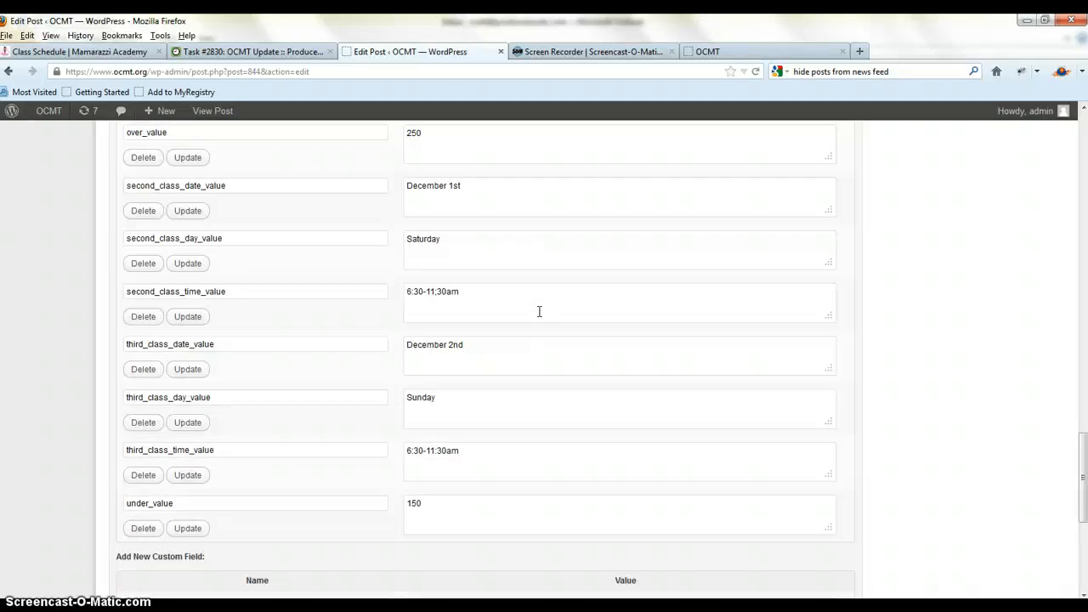
scroll(539, 312, "up", 3)
scroll(539, 312, "up", 3)
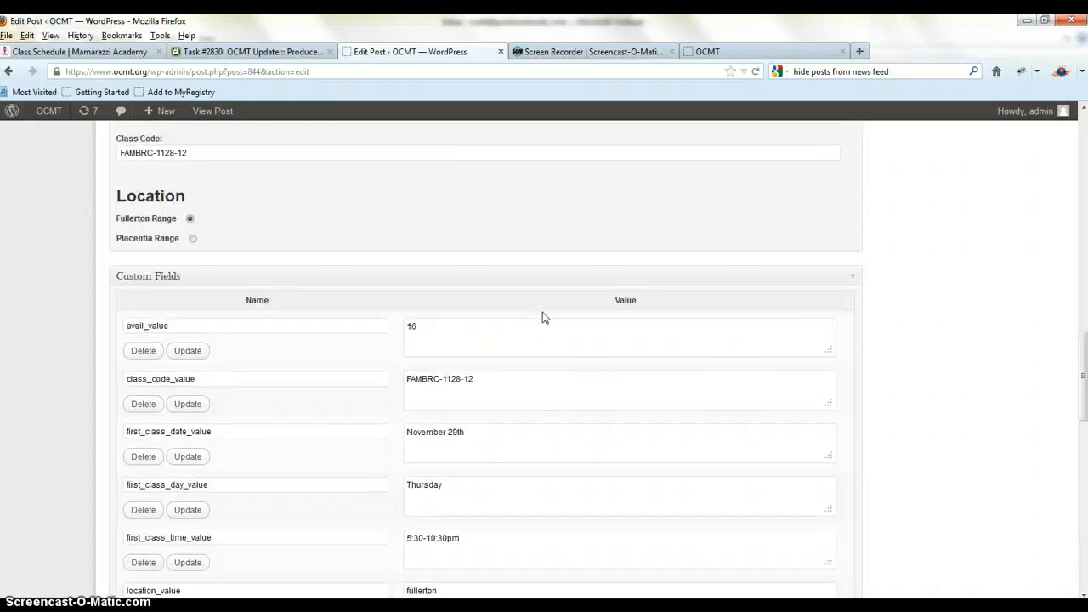
scroll(442, 373, "down", 1)
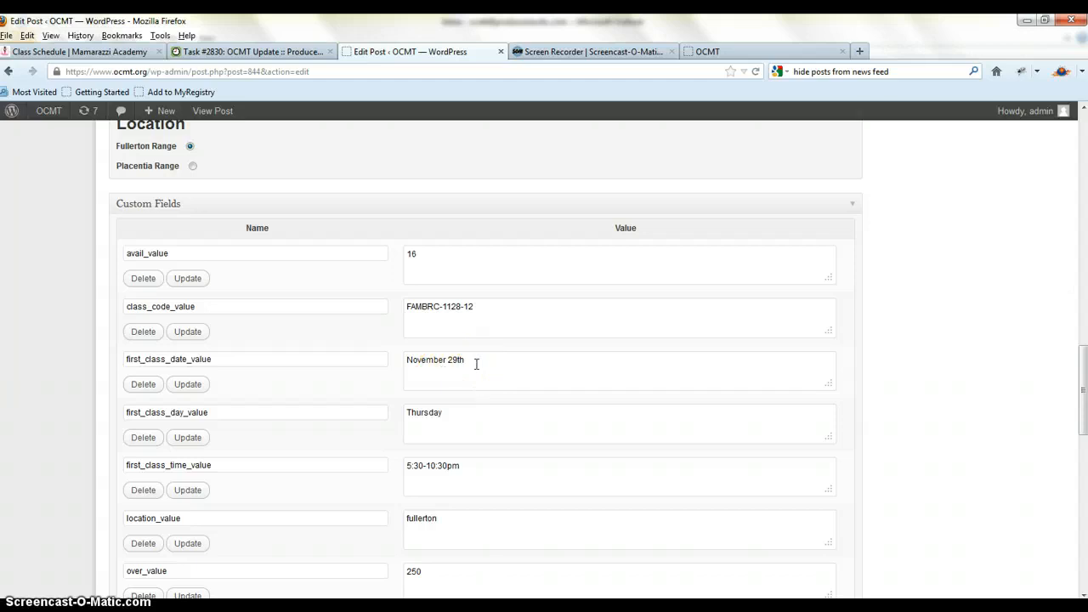
scroll(476, 364, "down", 2)
scroll(476, 364, "down", 2)
scroll(476, 363, "down", 2)
scroll(476, 364, "down", 2)
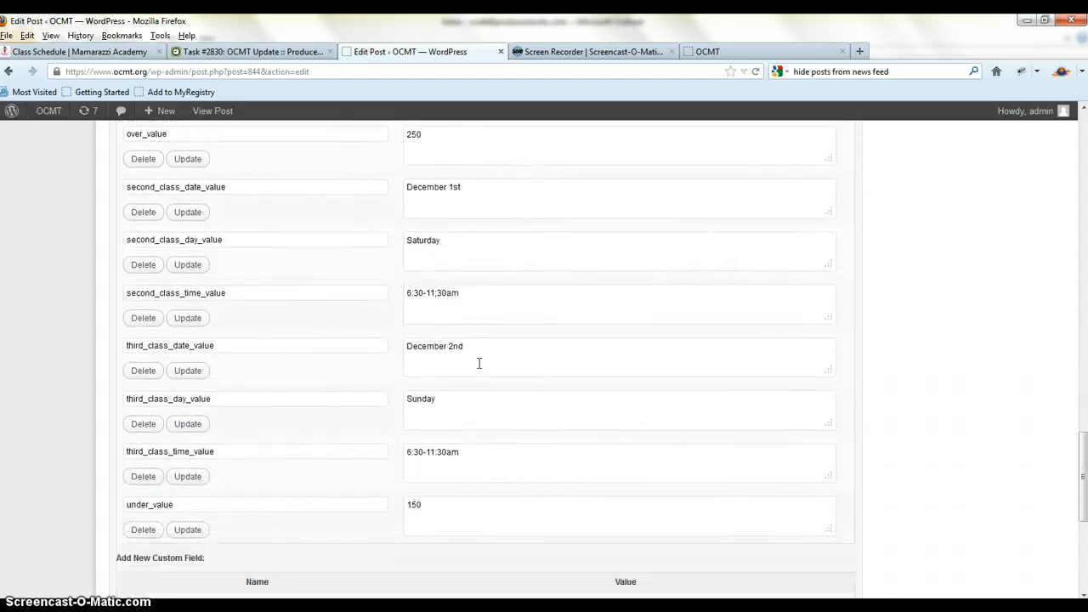
scroll(479, 364, "down", 3)
scroll(479, 364, "down", 2)
scroll(478, 364, "down", 3)
scroll(478, 364, "down", 1)
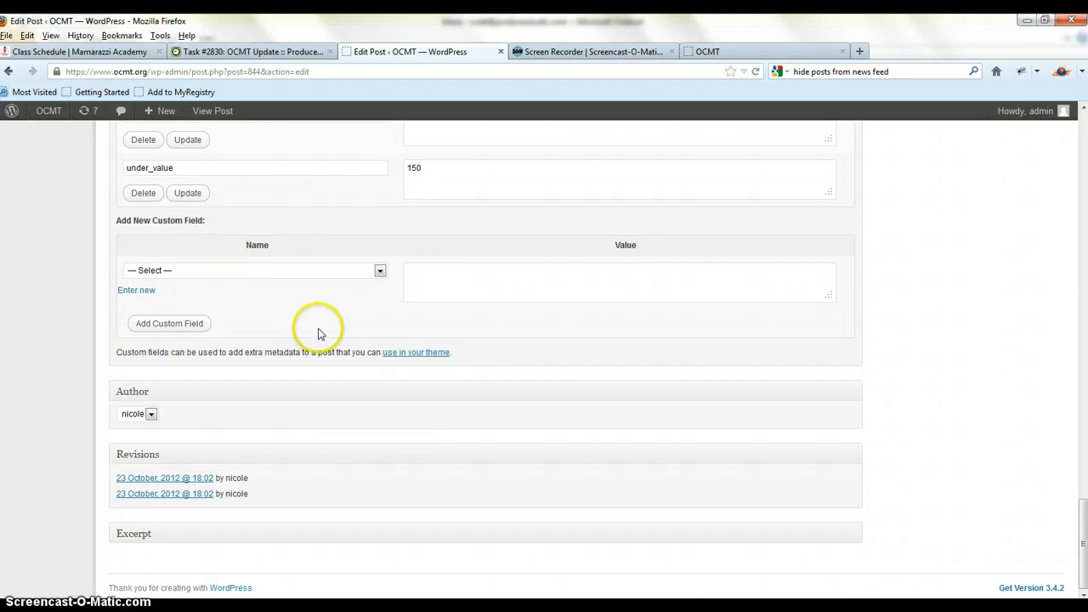
scroll(321, 341, "up", 5)
scroll(321, 342, "up", 5)
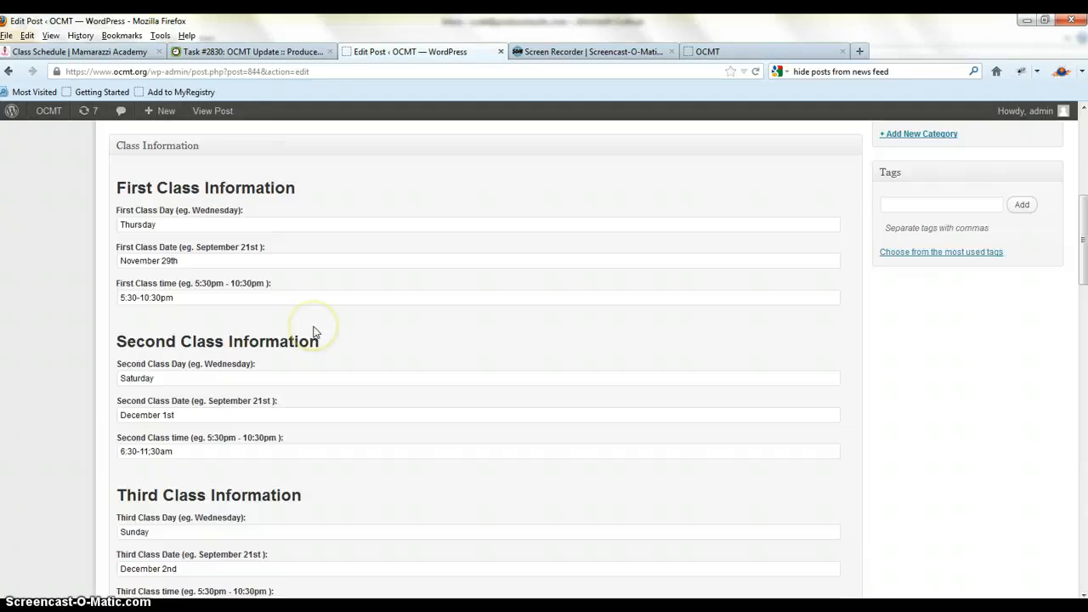
scroll(321, 342, "up", 5)
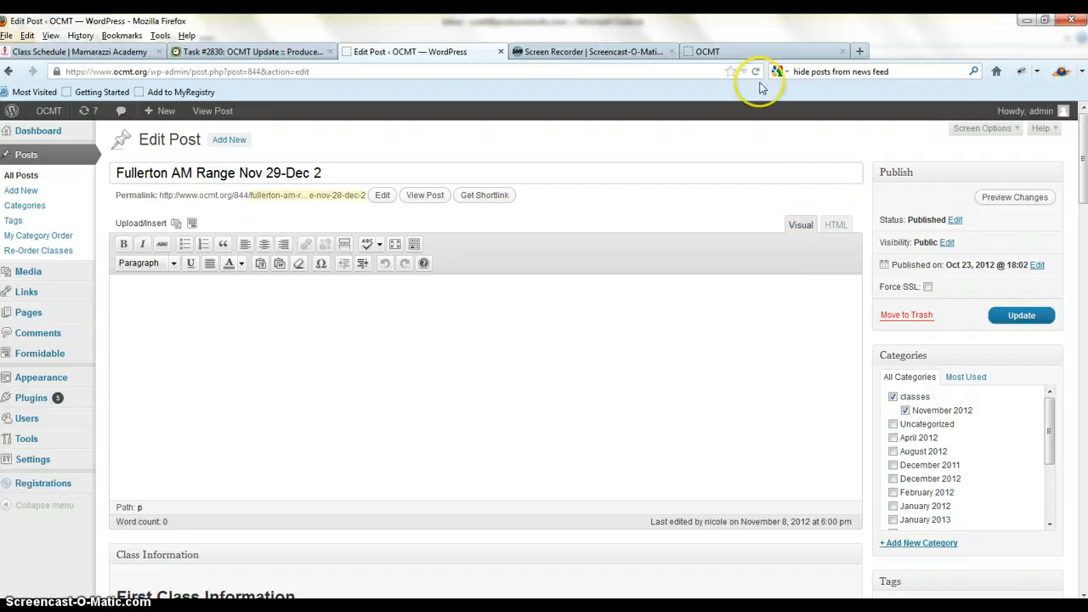
left_click(714, 51)
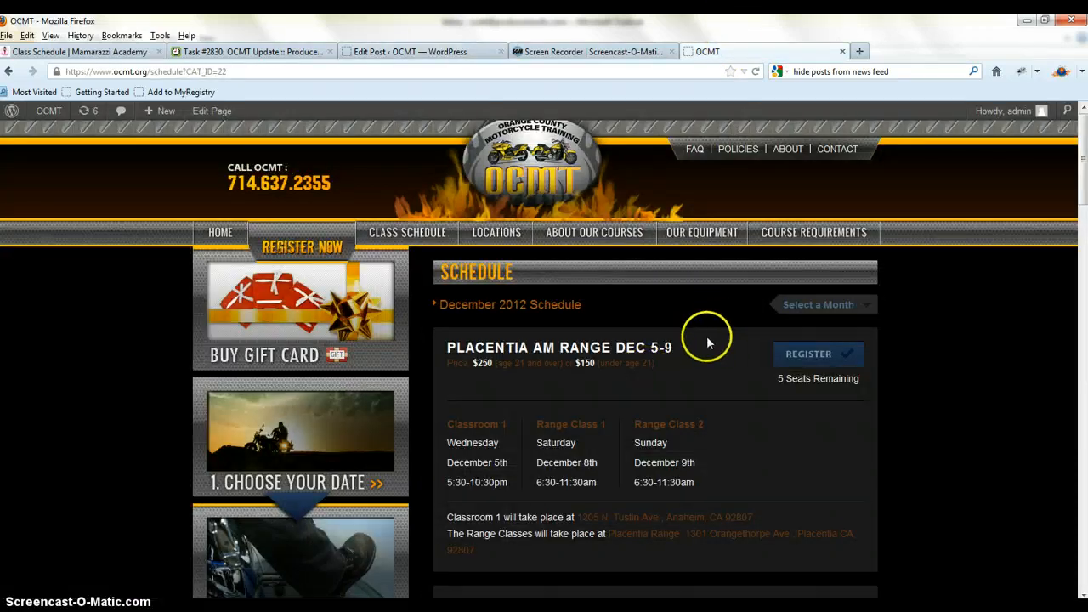
scroll(722, 342, "down", 1)
scroll(723, 342, "down", 2)
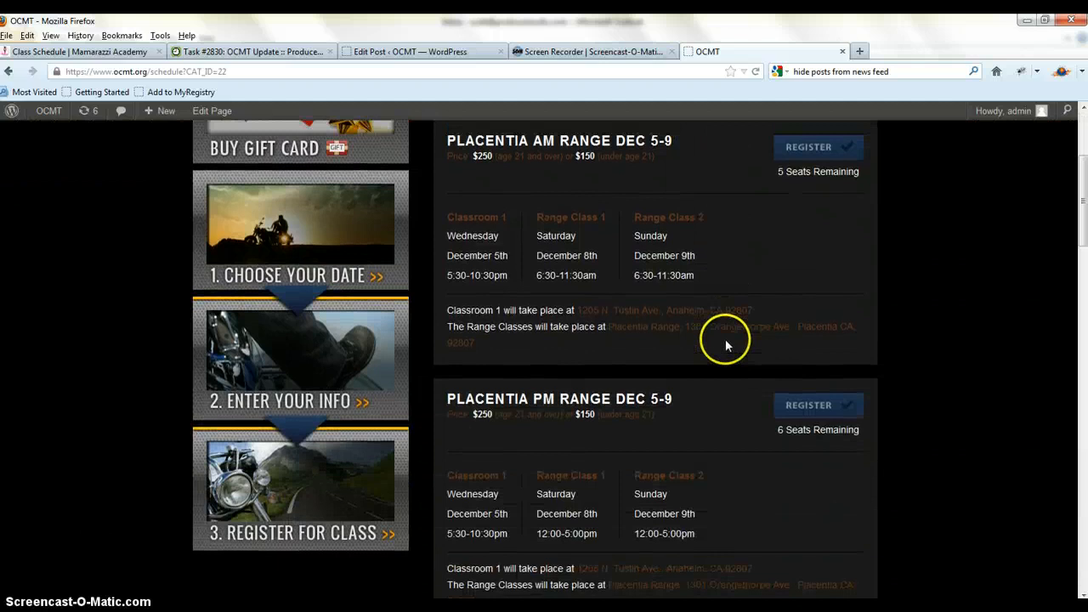
scroll(722, 341, "up", 4)
left_click(855, 304)
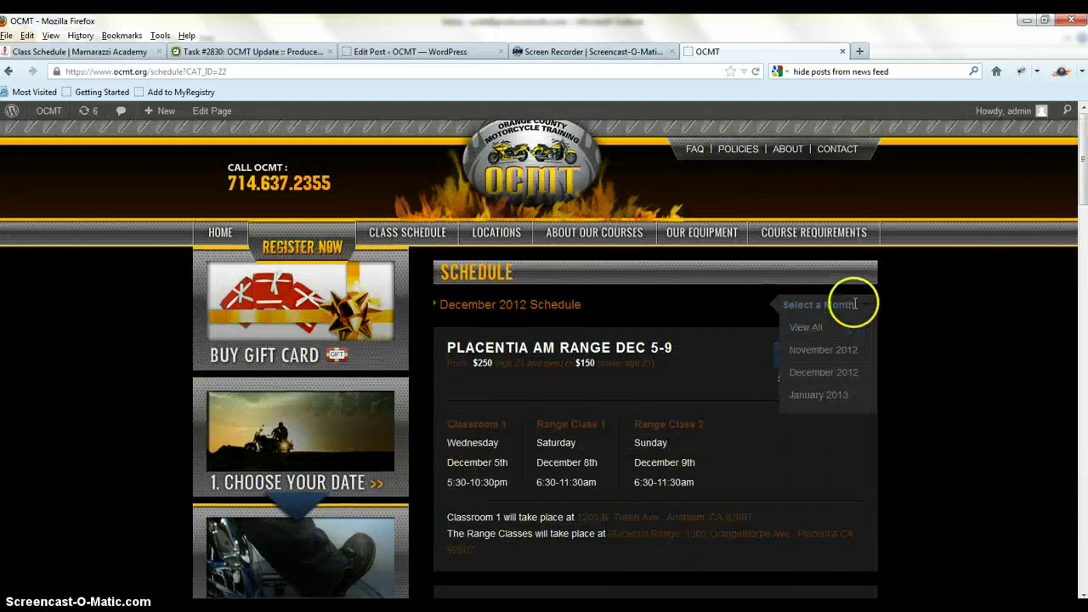
left_click(823, 371)
scroll(979, 363, "down", 3)
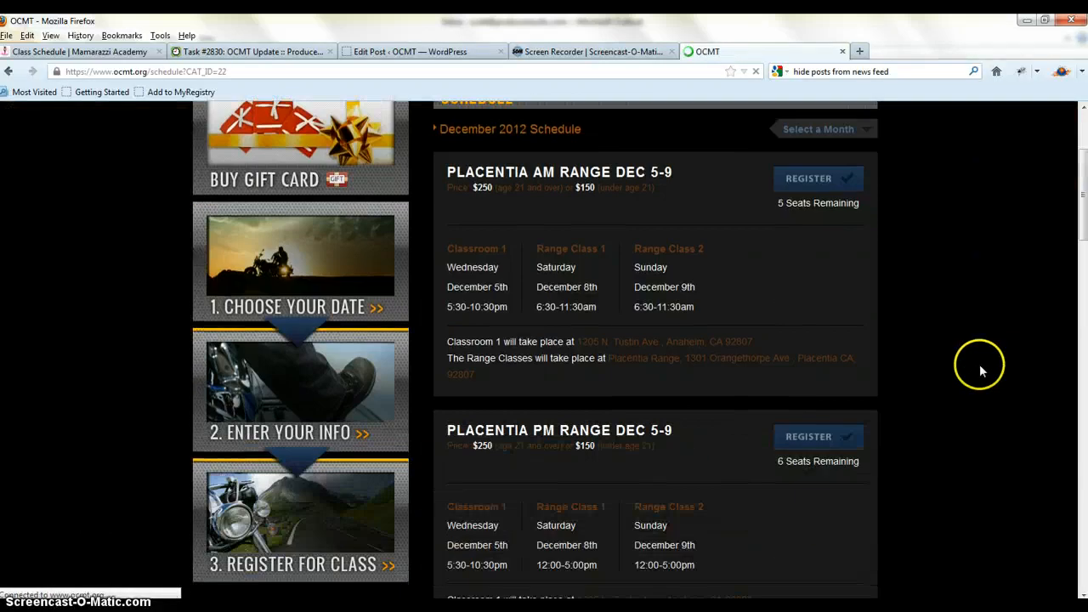
scroll(979, 363, "down", 3)
scroll(979, 363, "down", 3)
scroll(979, 362, "down", 3)
scroll(979, 363, "up", 3)
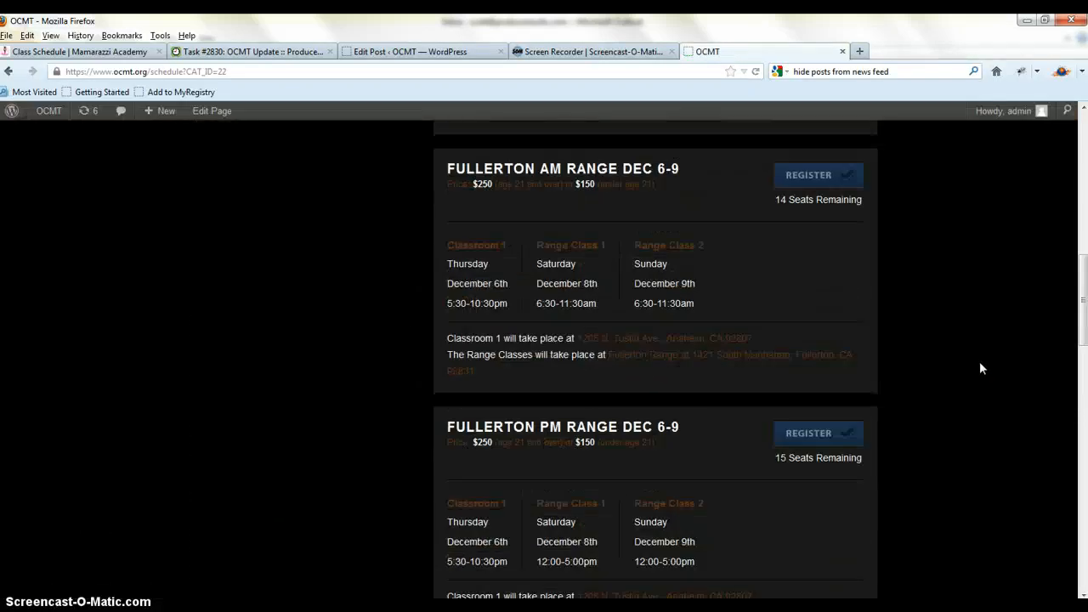
scroll(979, 361, "up", 6)
scroll(978, 361, "up", 2)
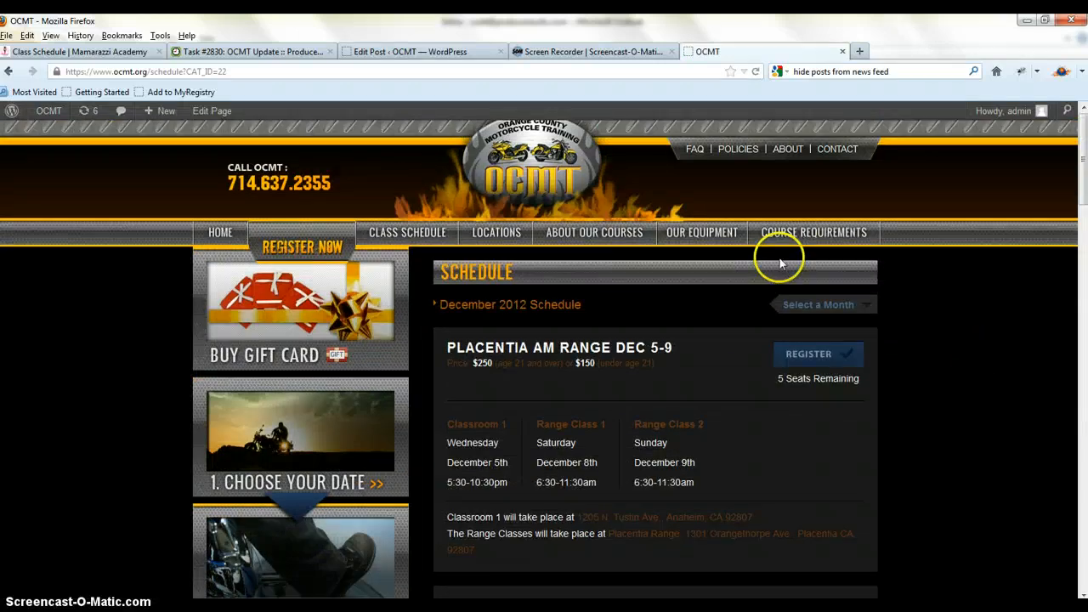
left_click(399, 52)
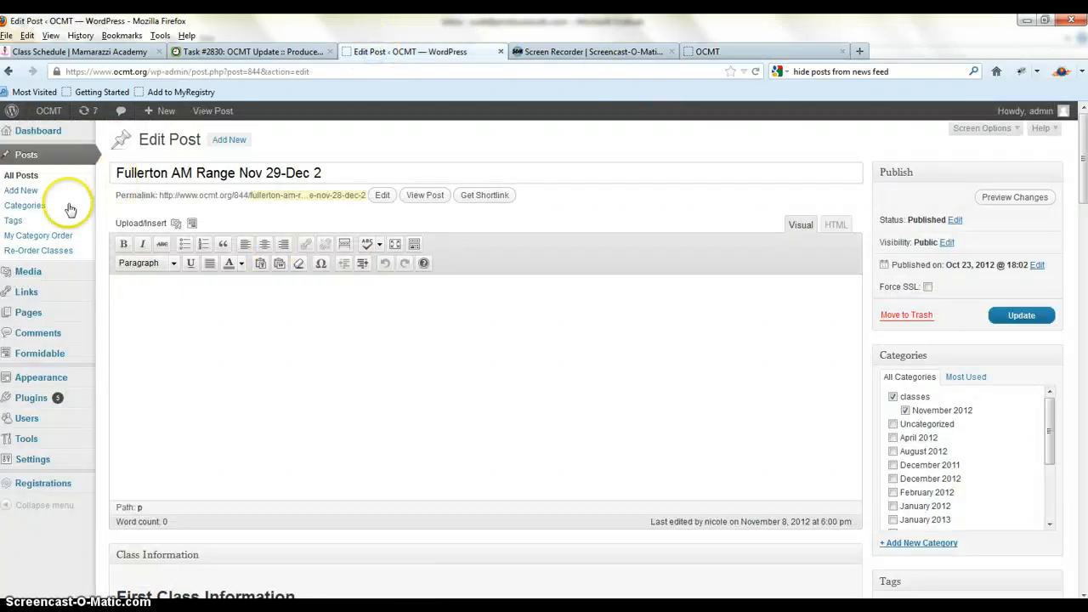
Step: List the month subcategories of 'classes' on the My Category Order page
left_click(19, 238)
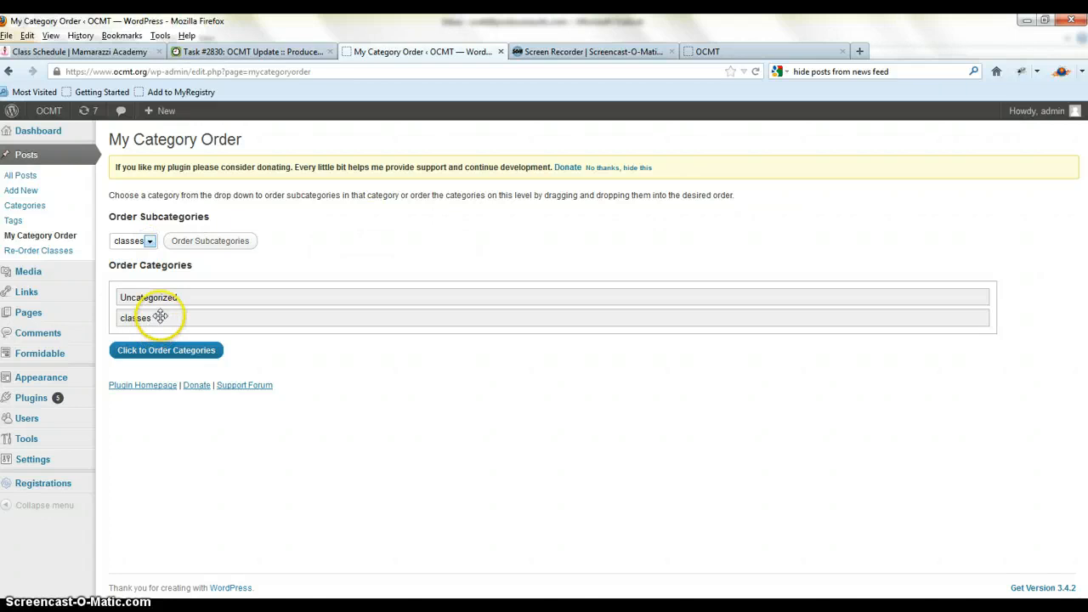
left_click(202, 245)
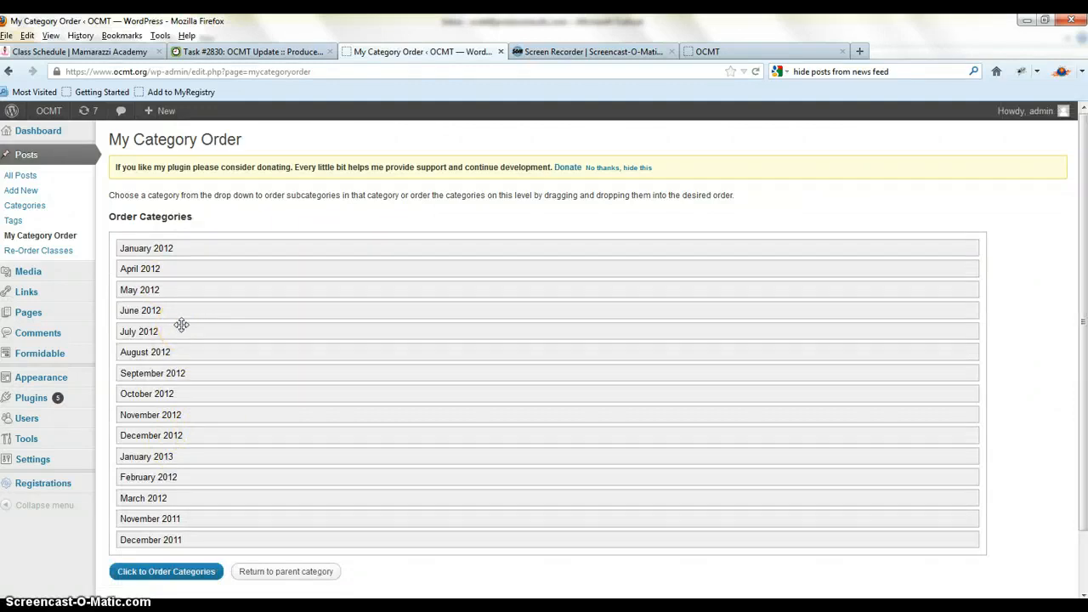
Step: Show the Re-Order Classes list, then reload the live OCMT December 2012 schedule to compare
left_click(38, 250)
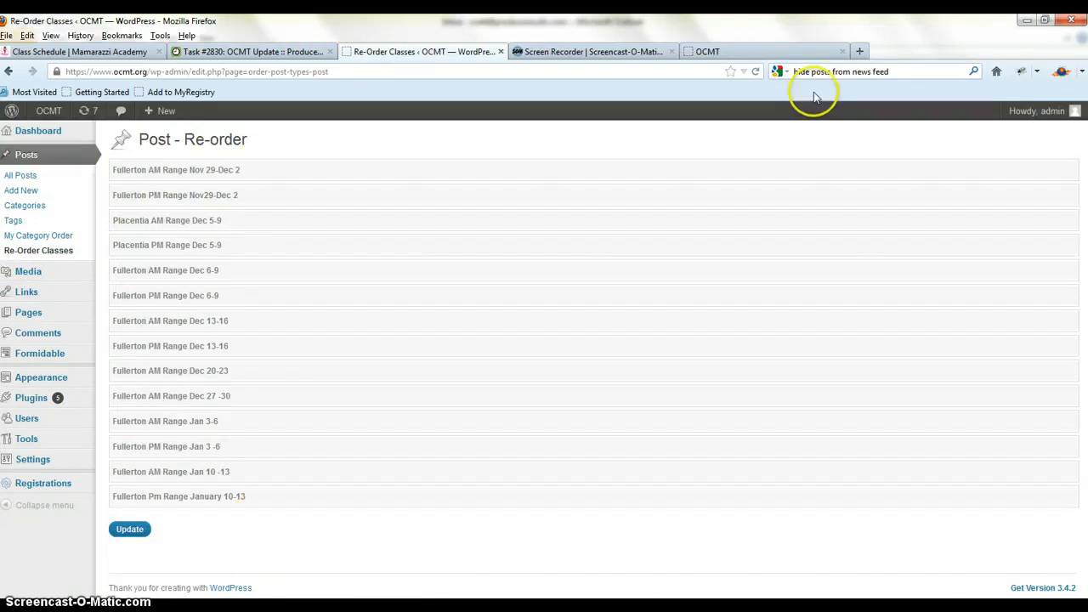
left_click(707, 52)
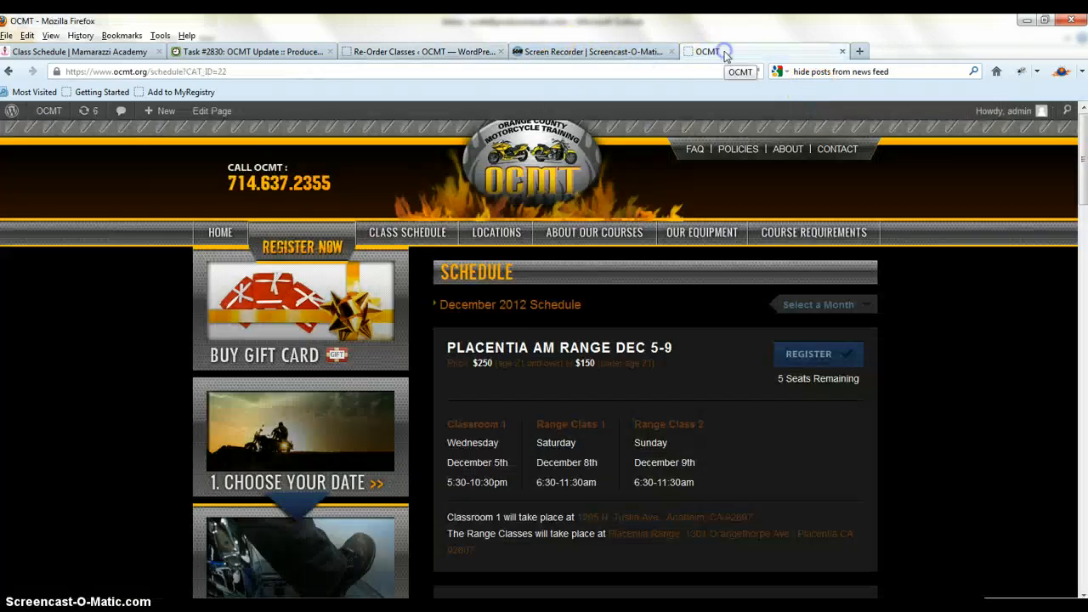
scroll(595, 366, "down", 5)
scroll(604, 408, "down", 10)
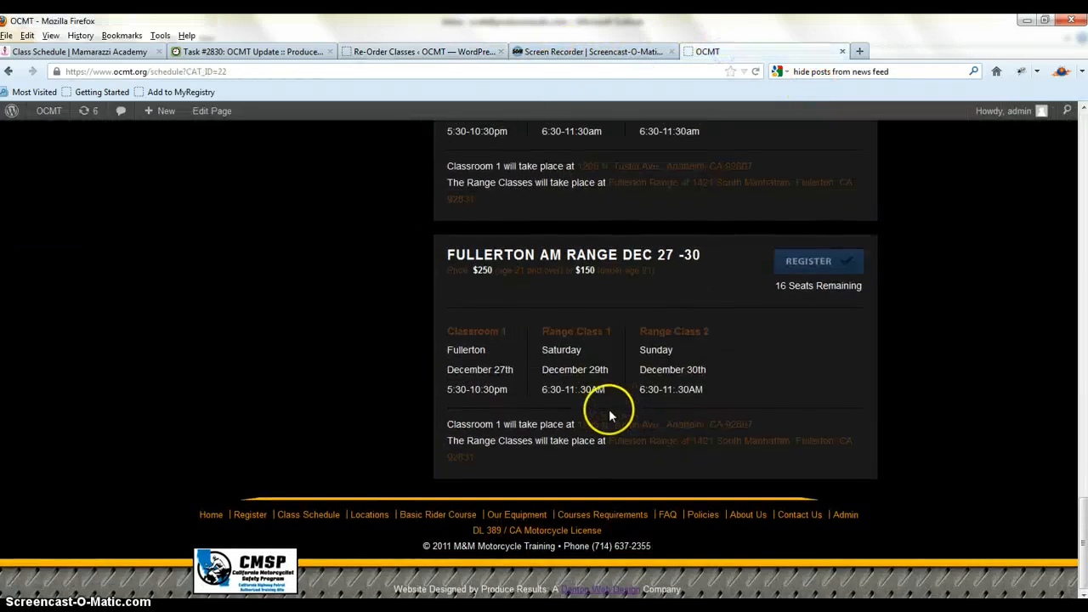
scroll(608, 409, "up", 8)
key("F5")
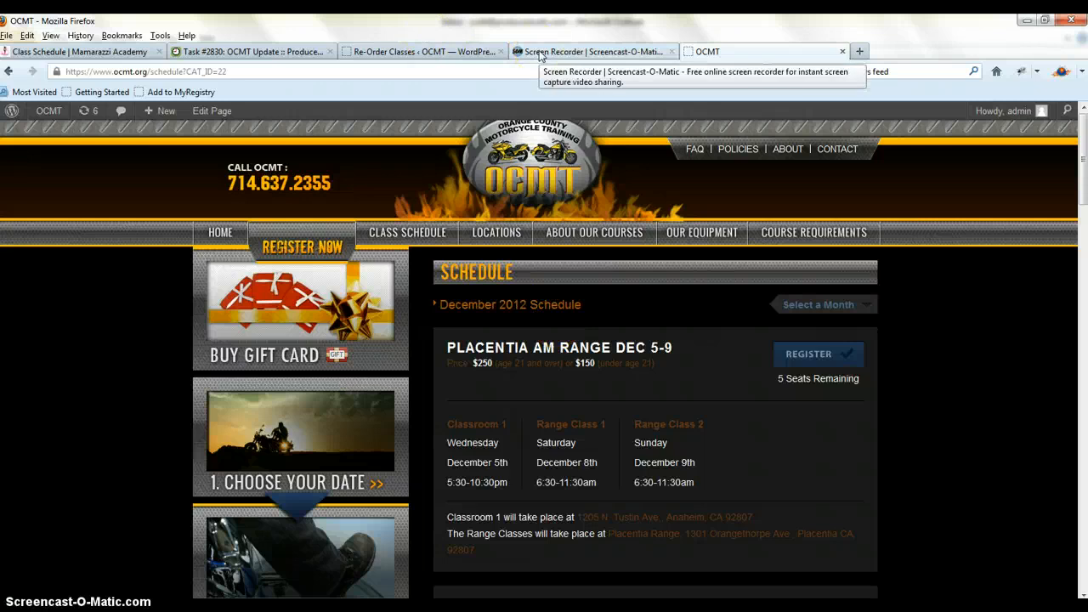
Step: Return to the Post Re-order list of range classes from Fullerton AM Nov 29-Dec 2 onward
left_click(408, 52)
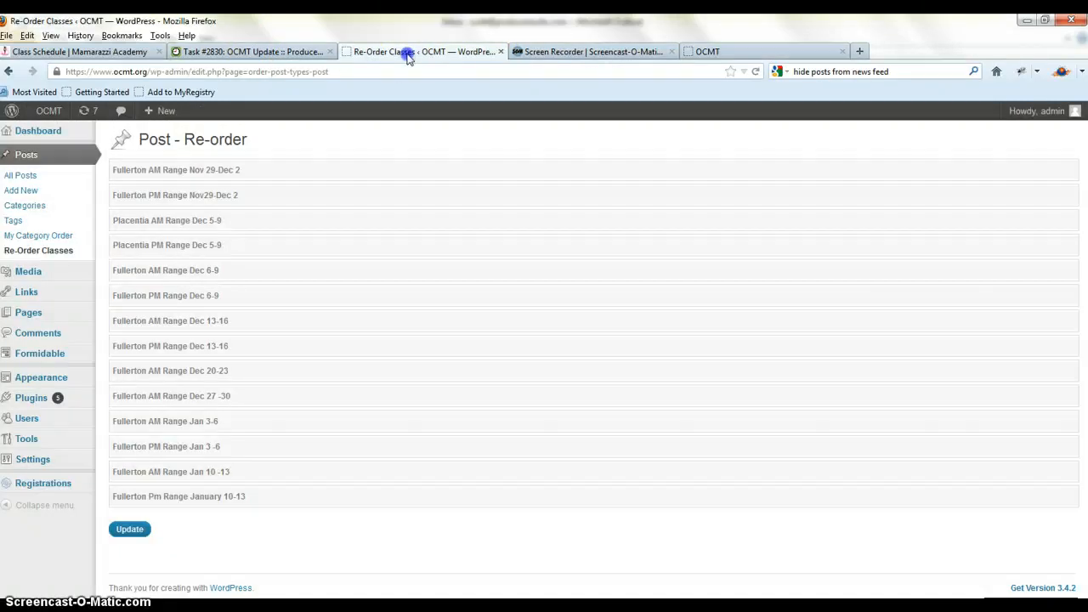